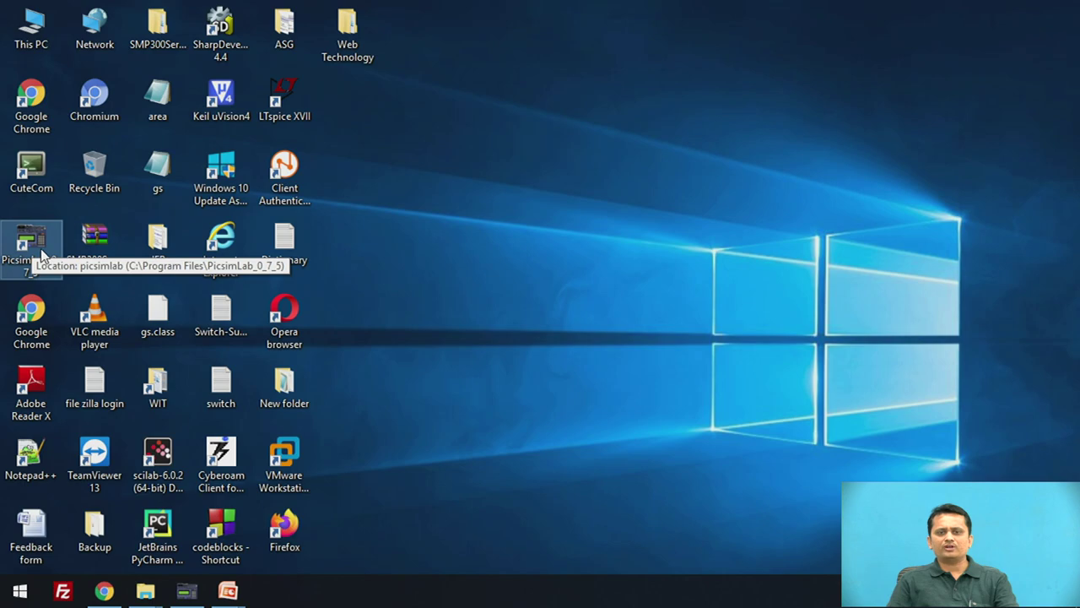
Start PICSimLab in a maximized window and select the PICGenios board with the PIC16F877A microcontroller
{"action": "double_click", "coordinate": [41, 253]}
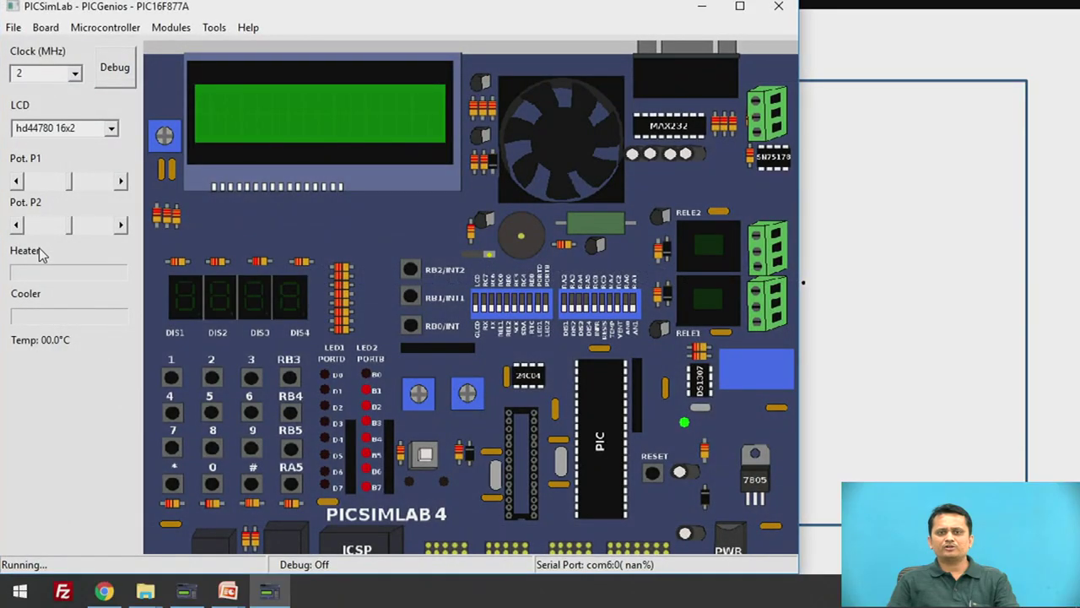
{"action": "left_click", "coordinate": [741, 7]}
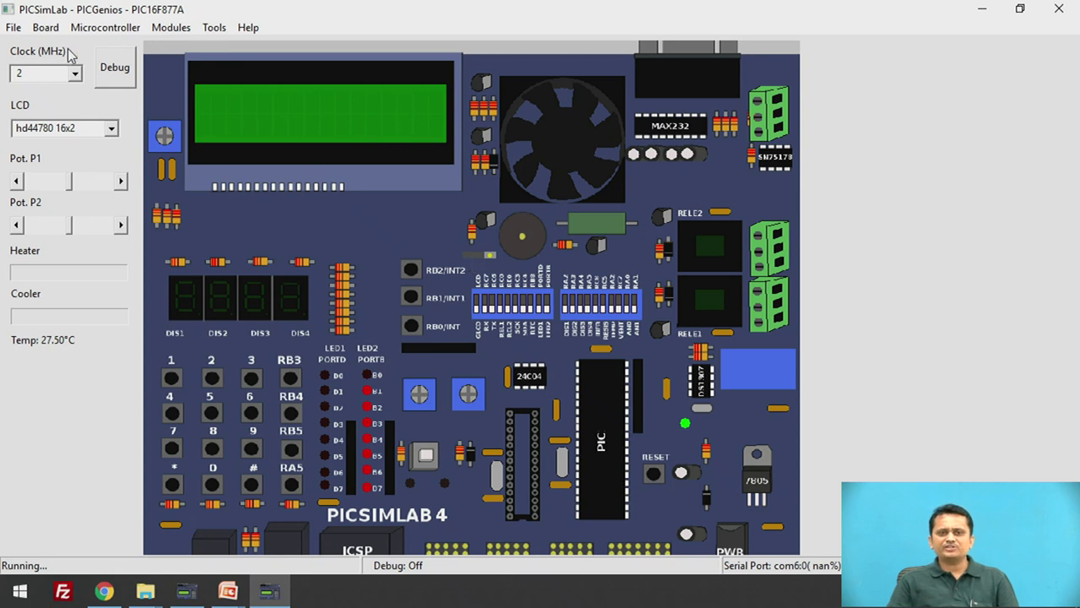
{"action": "left_click", "coordinate": [45, 28]}
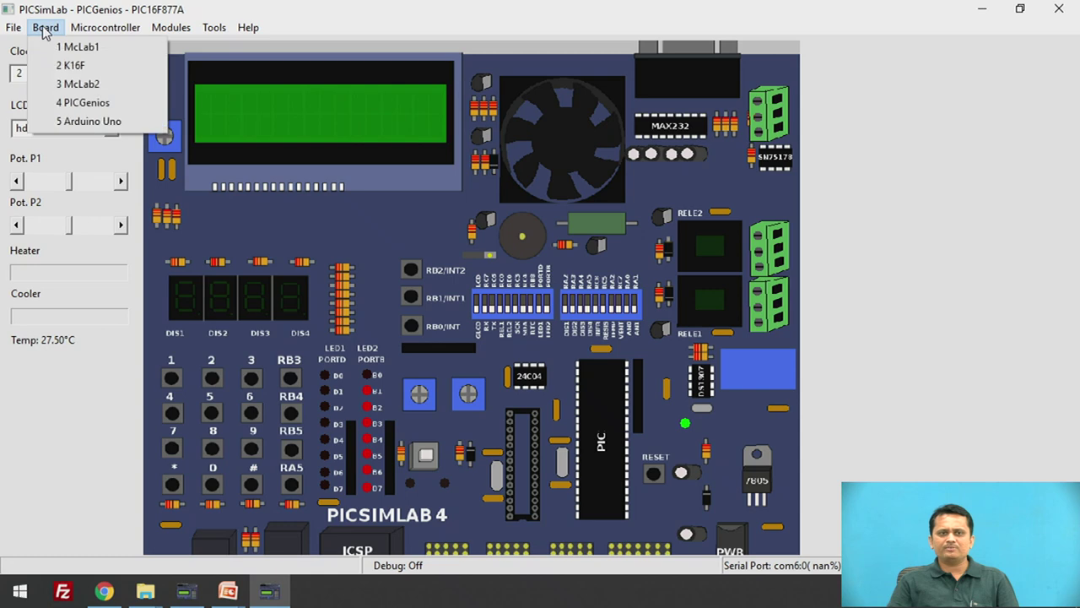
{"action": "left_click", "coordinate": [89, 106]}
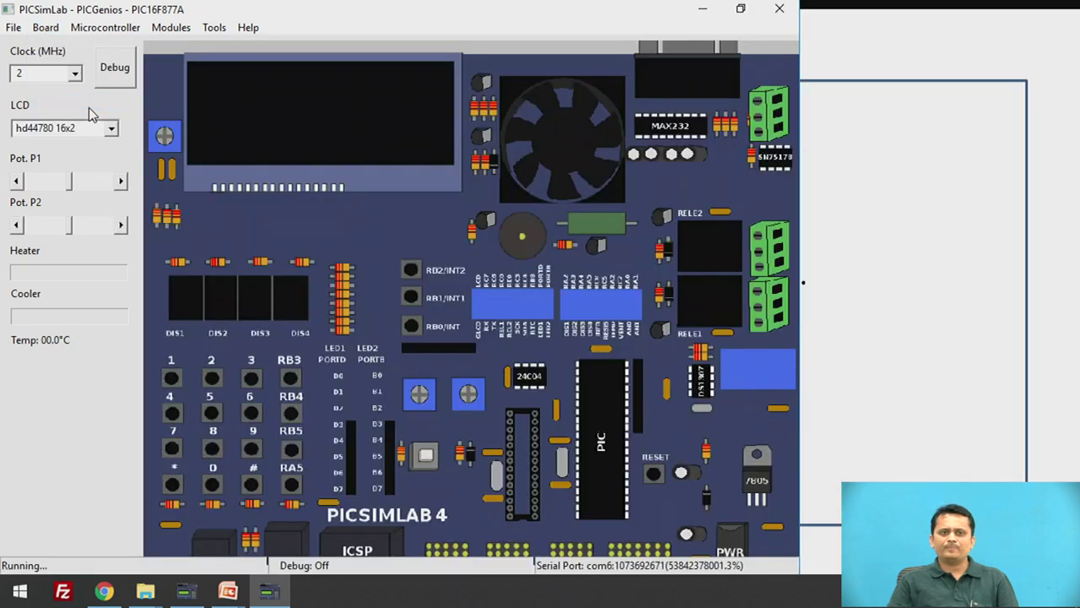
{"action": "left_click", "coordinate": [110, 27]}
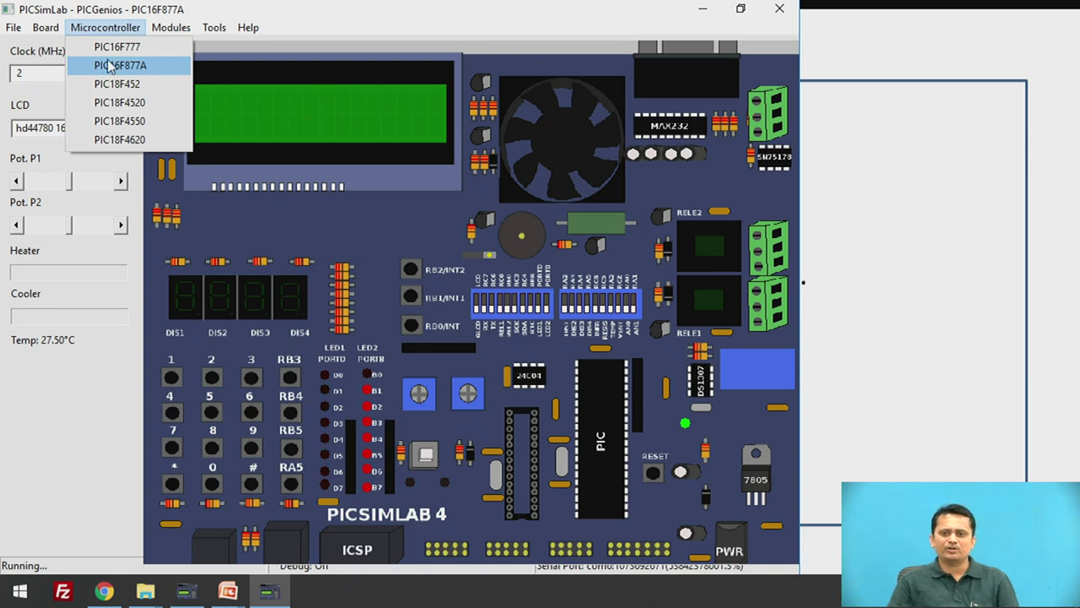
{"action": "left_click", "coordinate": [108, 66]}
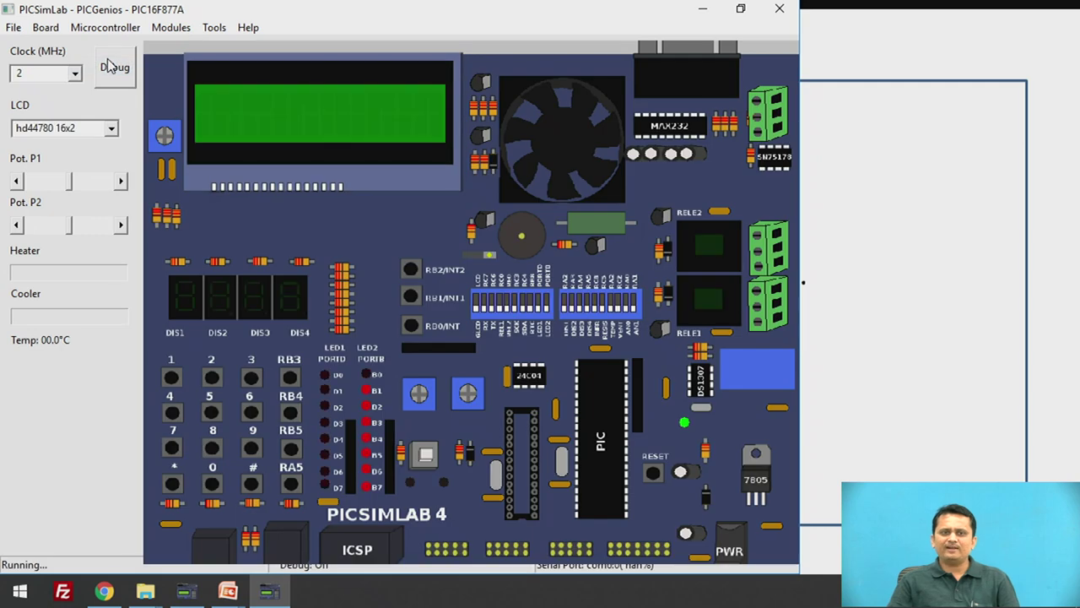
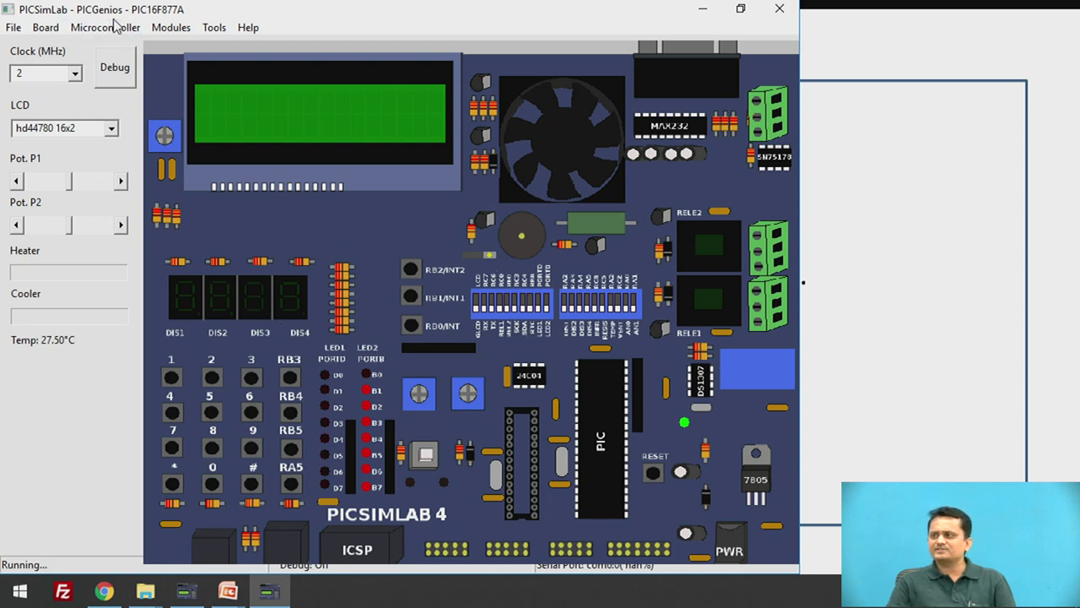
{"action": "left_click", "coordinate": [58, 28]}
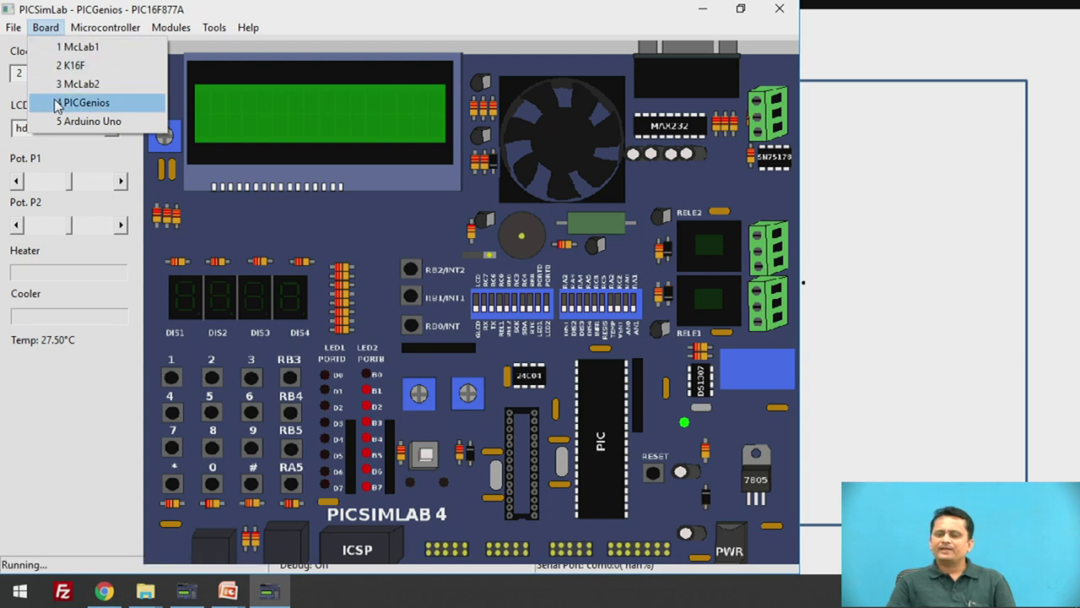
{"action": "mouse_move", "coordinate": [95, 33]}
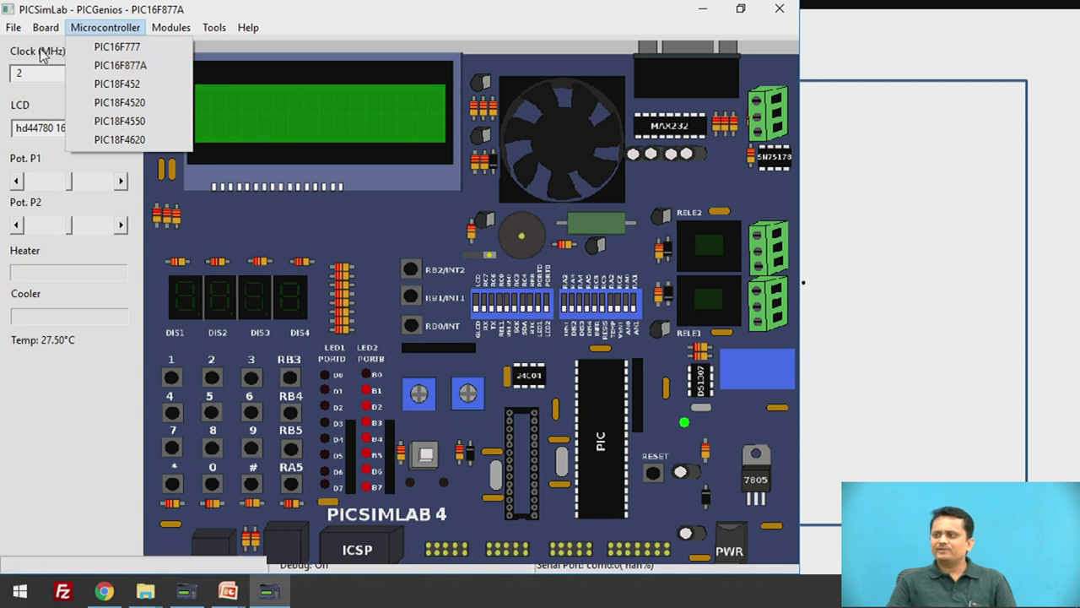
{"action": "mouse_move", "coordinate": [16, 32]}
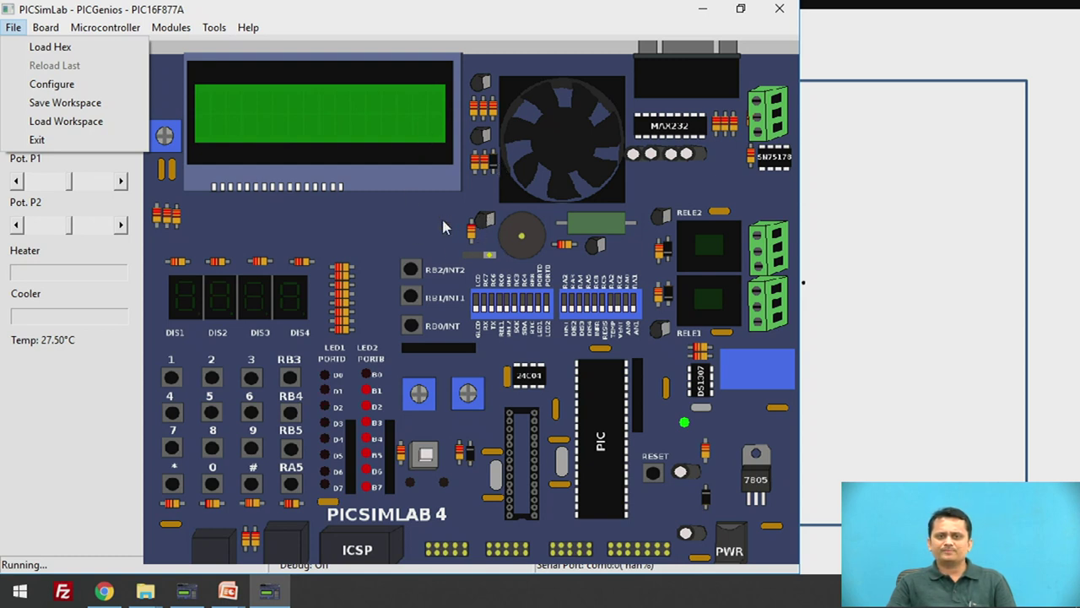
Load the test_b4 example workspace for the PIC16F877A and minimize its help window
{"action": "left_click", "coordinate": [248, 27]}
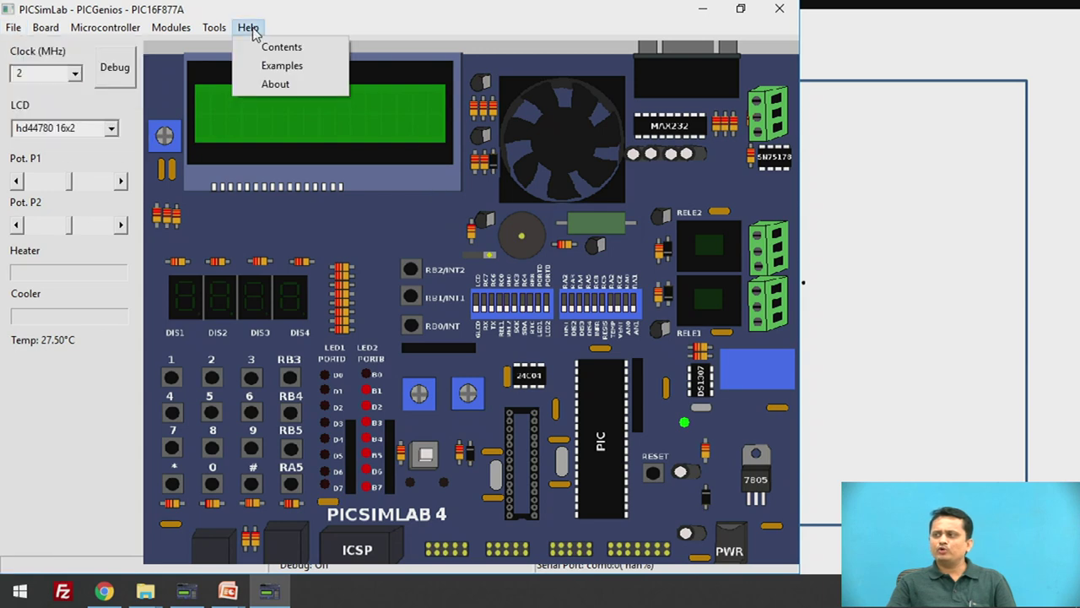
{"action": "left_click", "coordinate": [248, 27]}
{"action": "left_click", "coordinate": [248, 27]}
{"action": "left_click", "coordinate": [261, 65]}
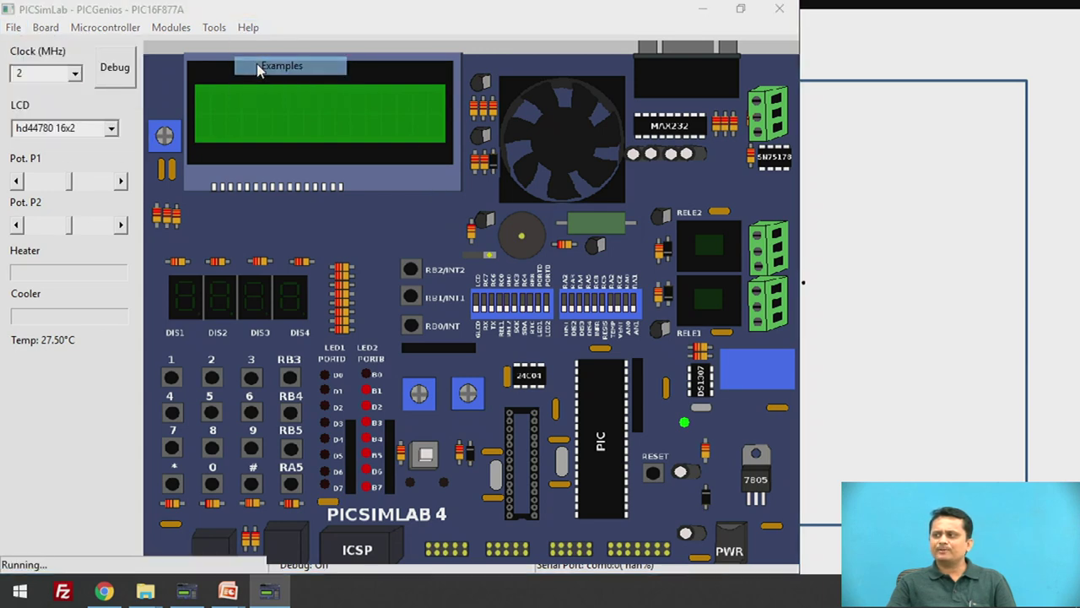
{"action": "left_click", "coordinate": [189, 153]}
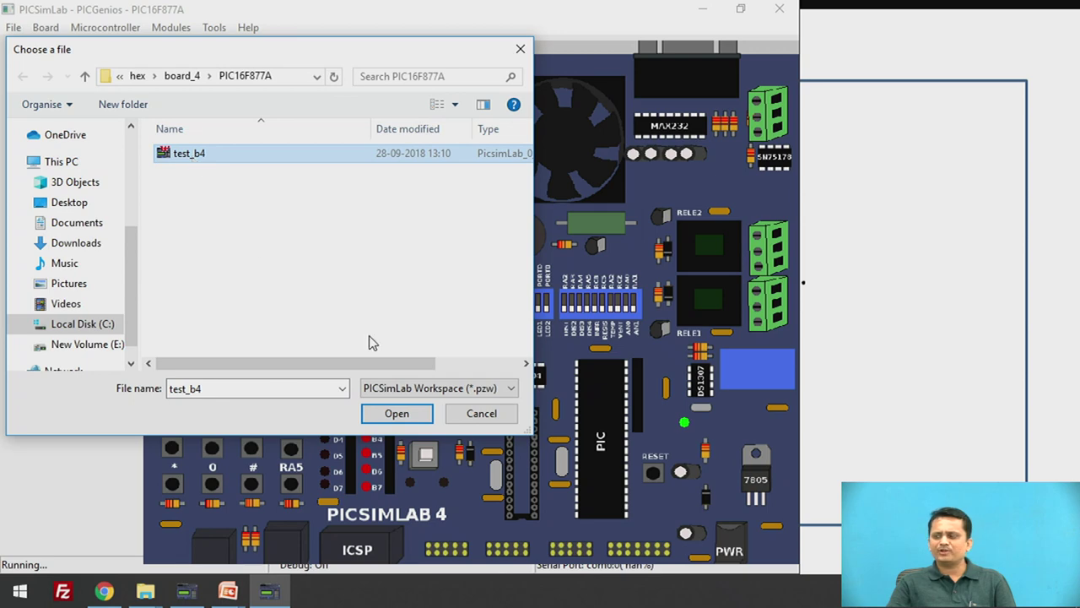
{"action": "left_click", "coordinate": [383, 422]}
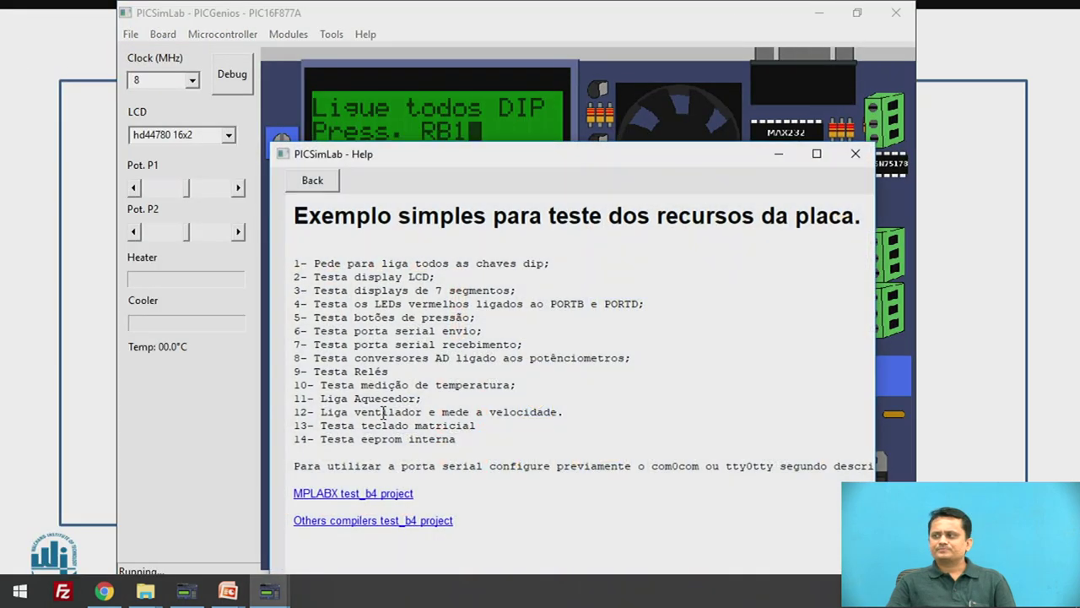
{"action": "left_click", "coordinate": [779, 154]}
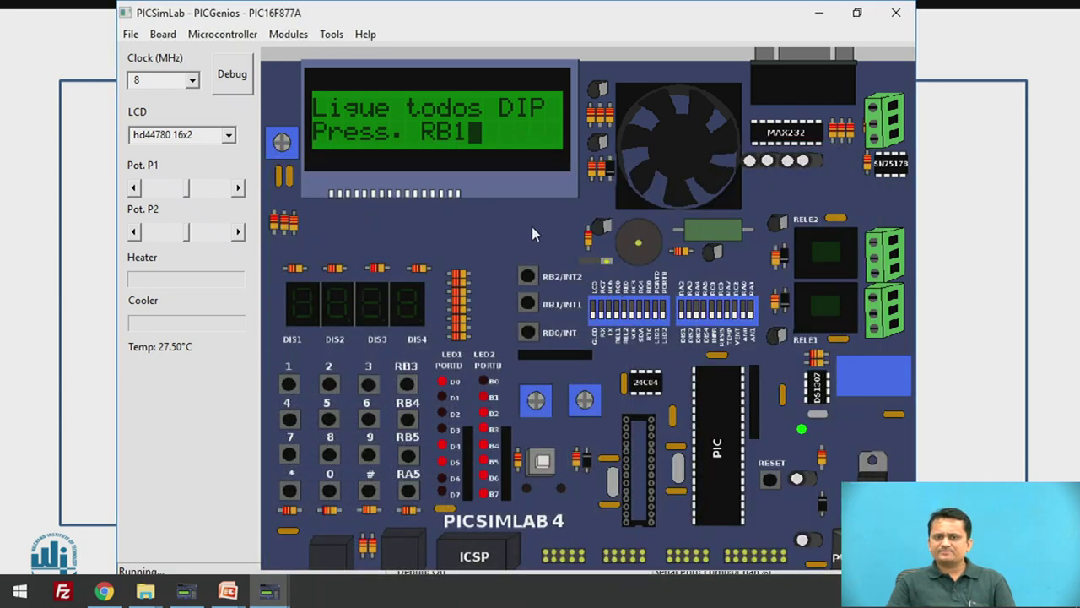
Reset the board and advance the test program past its DIP switch prompts with the RB1 push button
{"action": "left_click", "coordinate": [770, 481]}
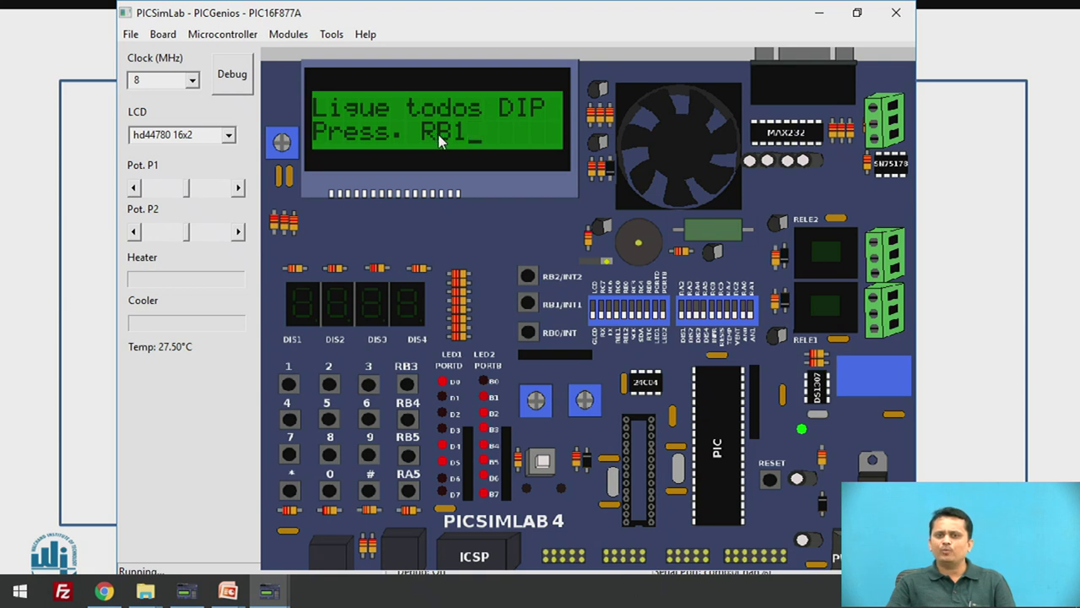
{"action": "left_click", "coordinate": [529, 303]}
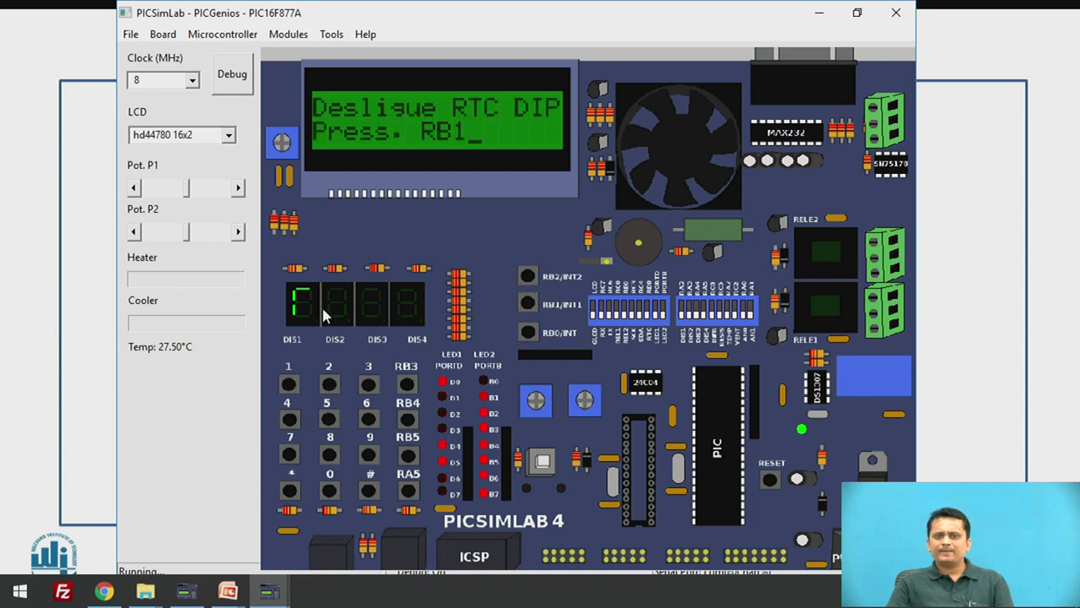
{"action": "left_click", "coordinate": [526, 305]}
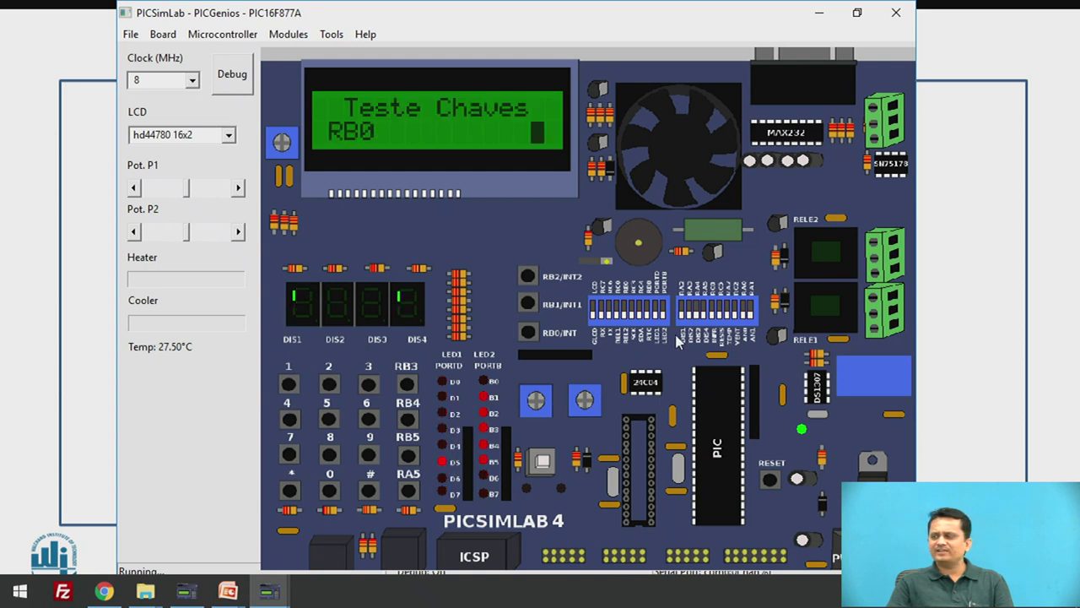
Run the board's key test by actuating RB0, RB1, RB2, RB3, RB4, RB5 and RA5 in order
{"action": "left_click", "coordinate": [533, 334]}
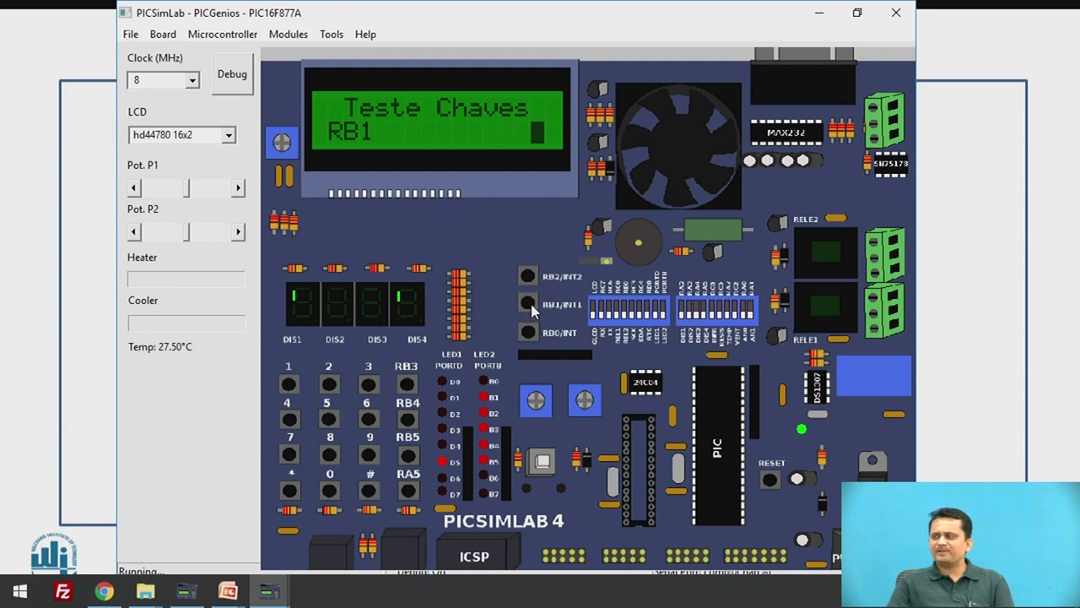
{"action": "left_click", "coordinate": [528, 303]}
{"action": "left_click", "coordinate": [528, 276]}
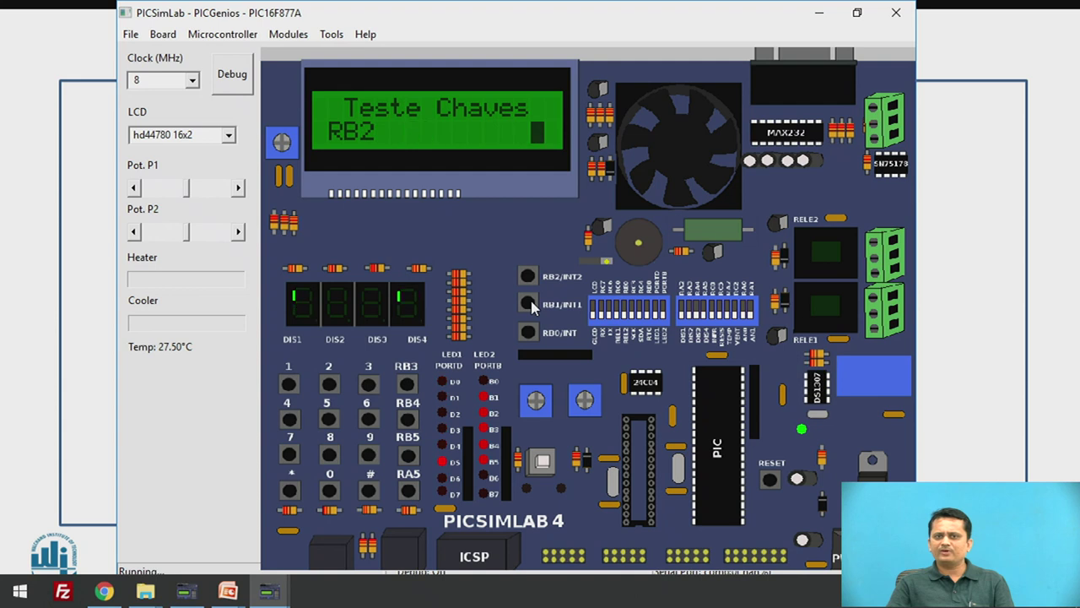
{"action": "left_click", "coordinate": [529, 276]}
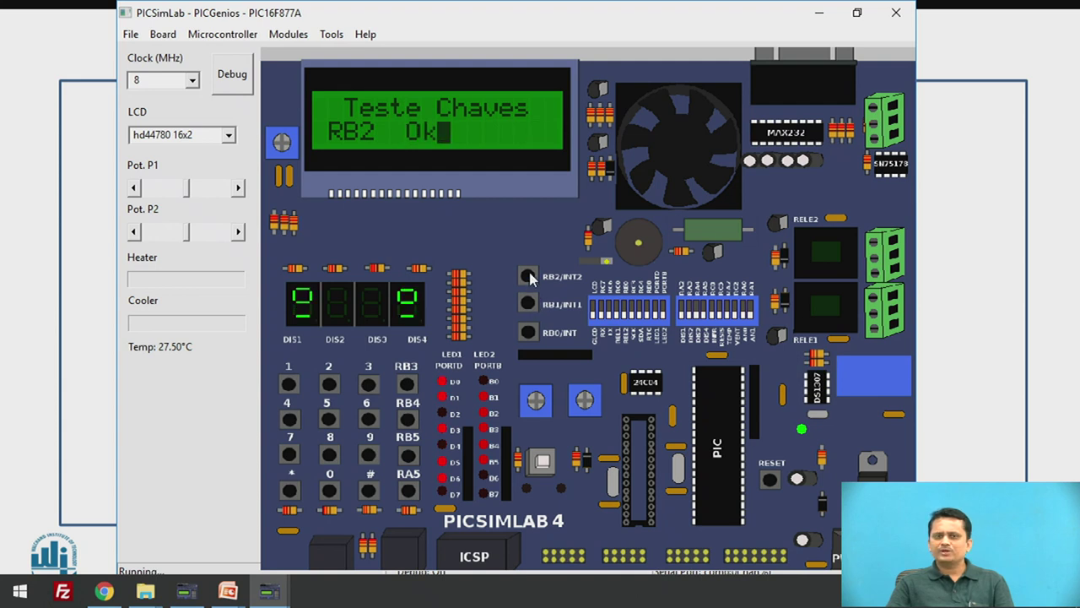
{"action": "left_click", "coordinate": [408, 385]}
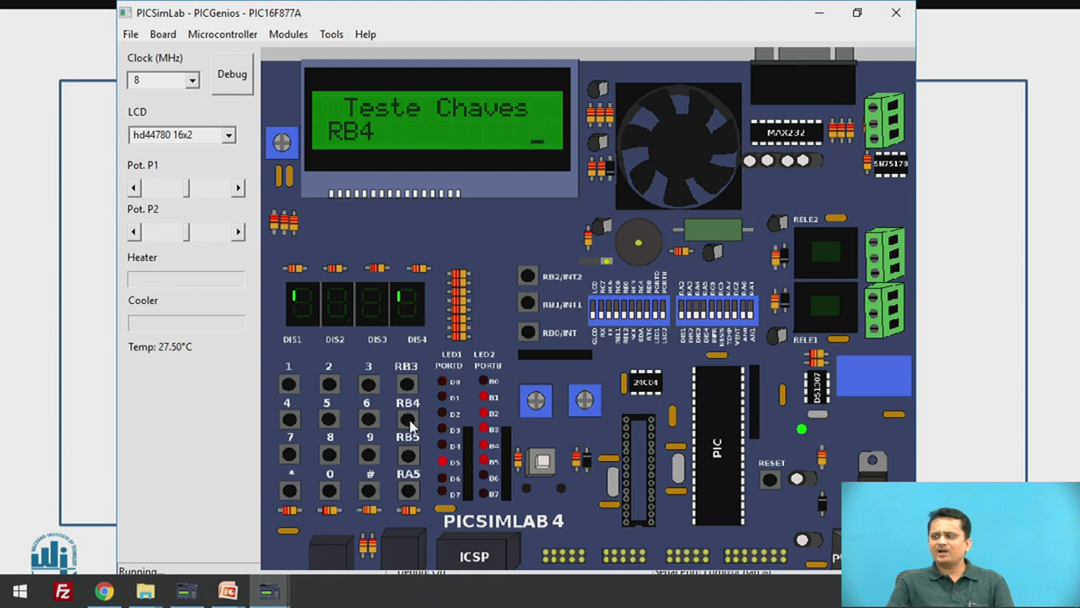
{"action": "left_click", "coordinate": [408, 421]}
{"action": "left_click", "coordinate": [409, 456]}
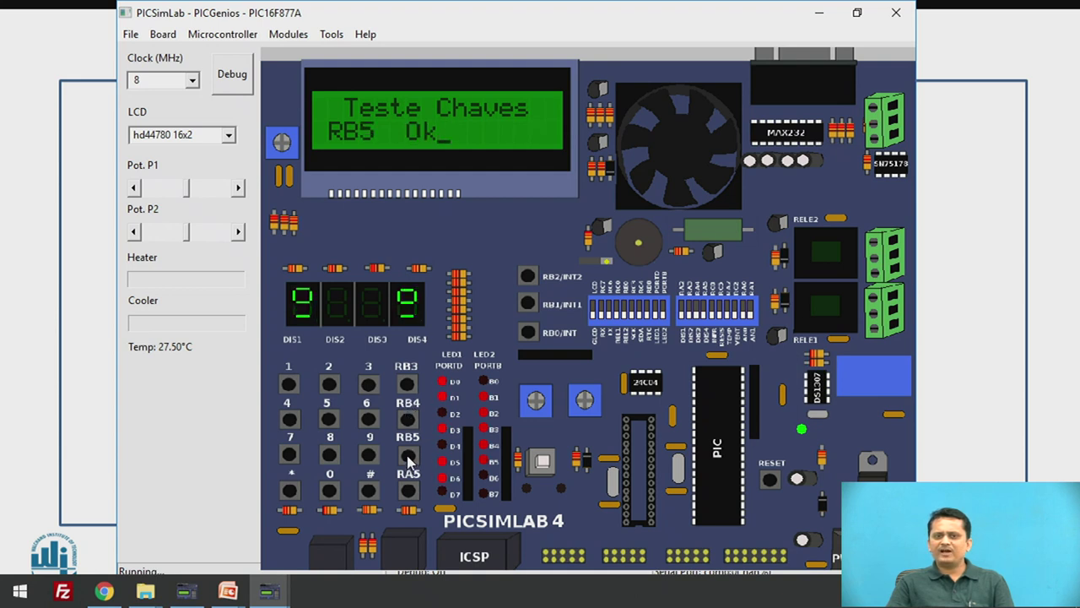
{"action": "left_click", "coordinate": [406, 492]}
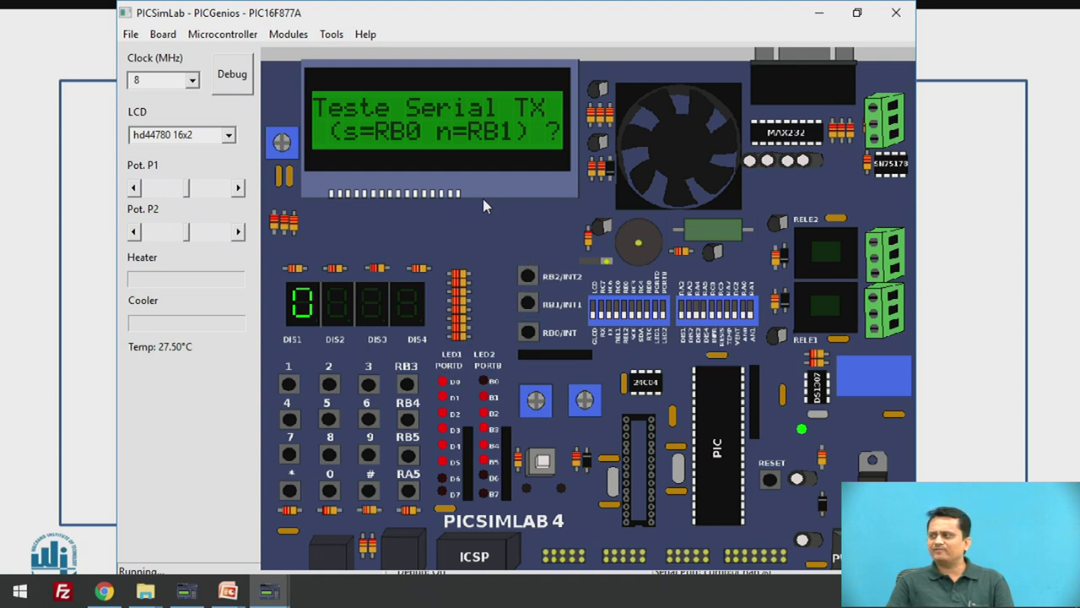
Decline the serial TX test with RB1 and raise potentiometers P1 and P2 during the ADC tests
{"action": "left_click", "coordinate": [528, 303]}
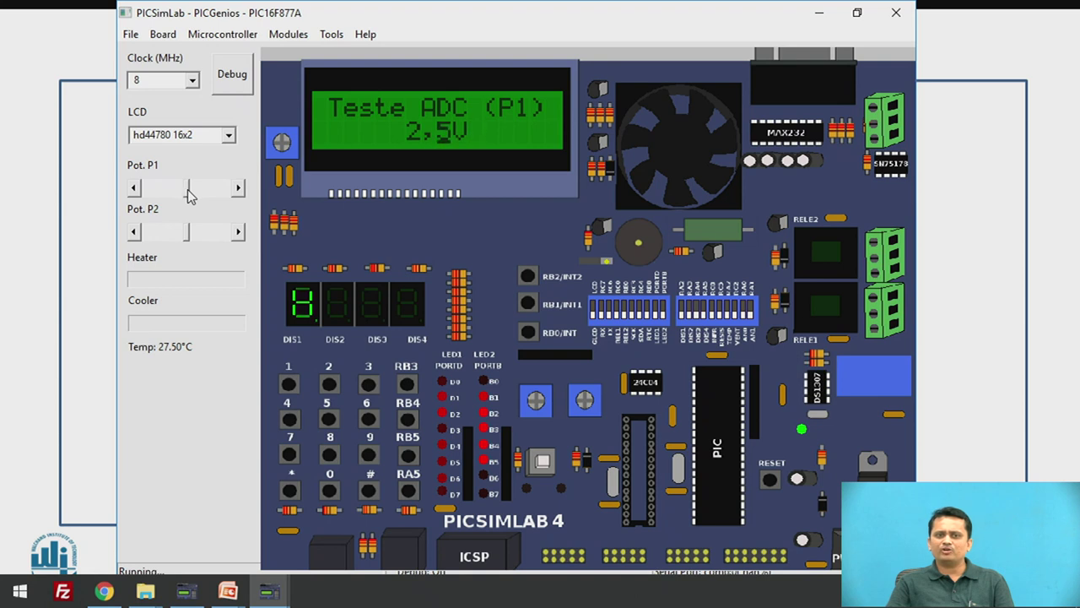
{"action": "left_click_drag", "start_coordinate": [189, 195], "coordinate": [216, 195]}
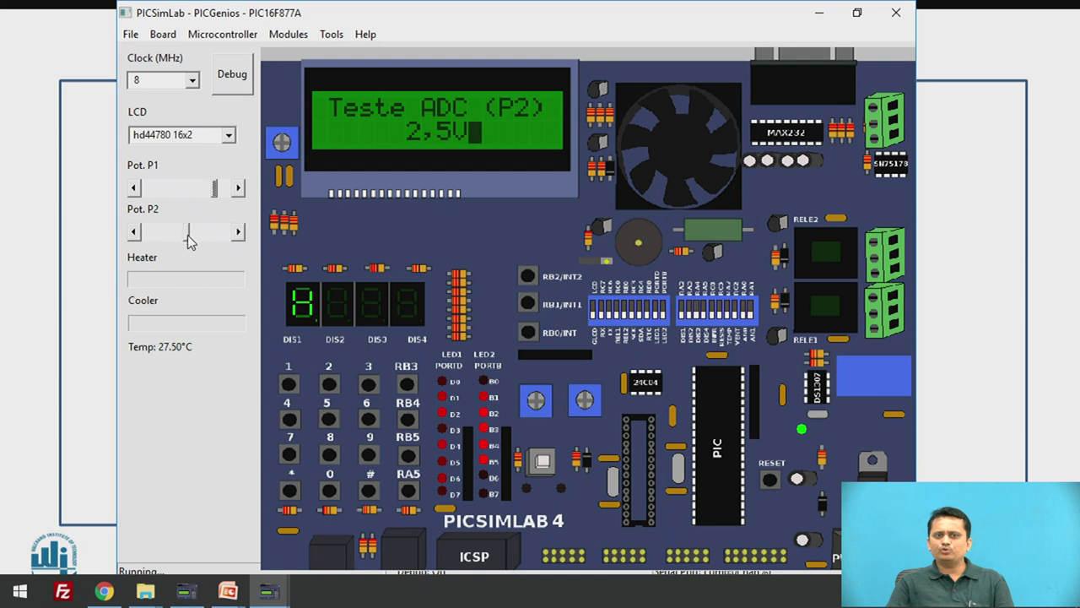
{"action": "mouse_move", "coordinate": [189, 239]}
{"action": "left_mouse_down"}
{"action": "mouse_move", "coordinate": [214, 238]}
{"action": "mouse_move", "coordinate": [168, 245]}
{"action": "mouse_move", "coordinate": [195, 245]}
{"action": "left_mouse_up"}
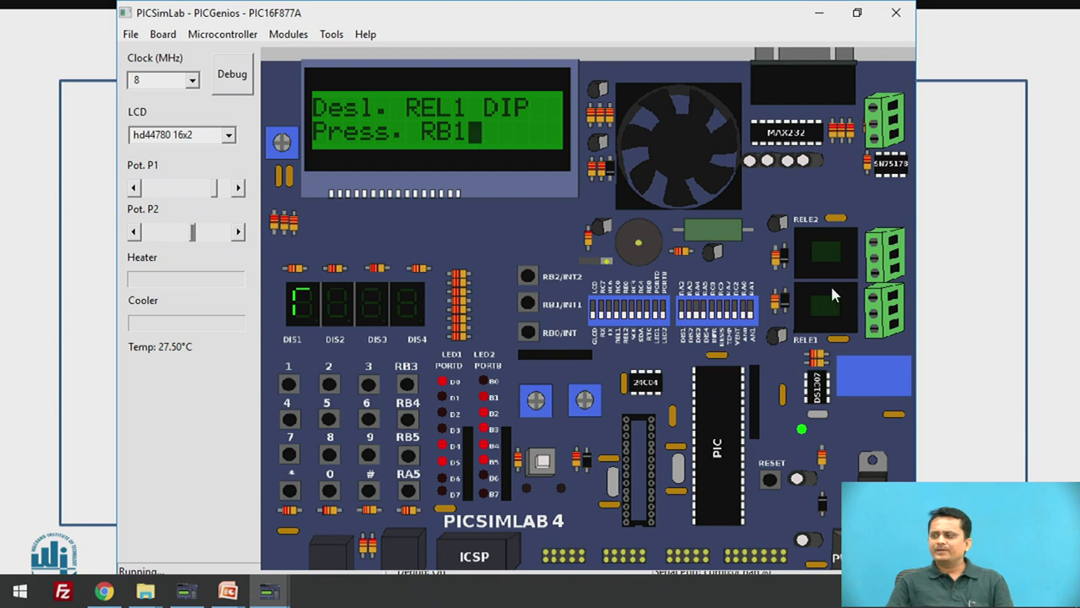
Continue past the REL1 DIP prompt with RB1 and raise potentiometer P2 further during the heater test
{"action": "left_click", "coordinate": [528, 303]}
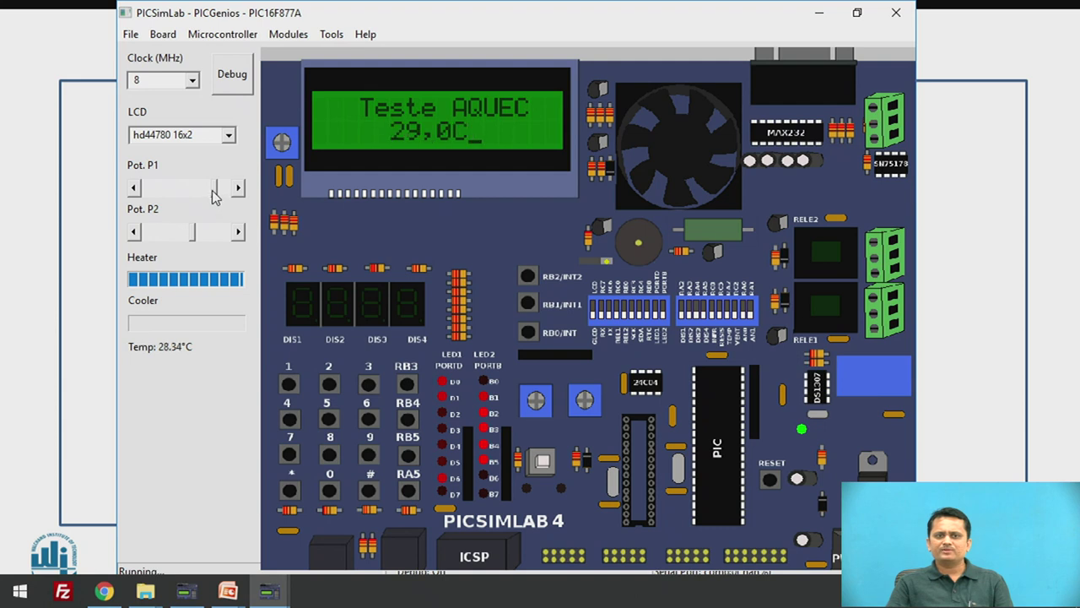
{"action": "left_click_drag", "start_coordinate": [194, 233], "coordinate": [227, 237]}
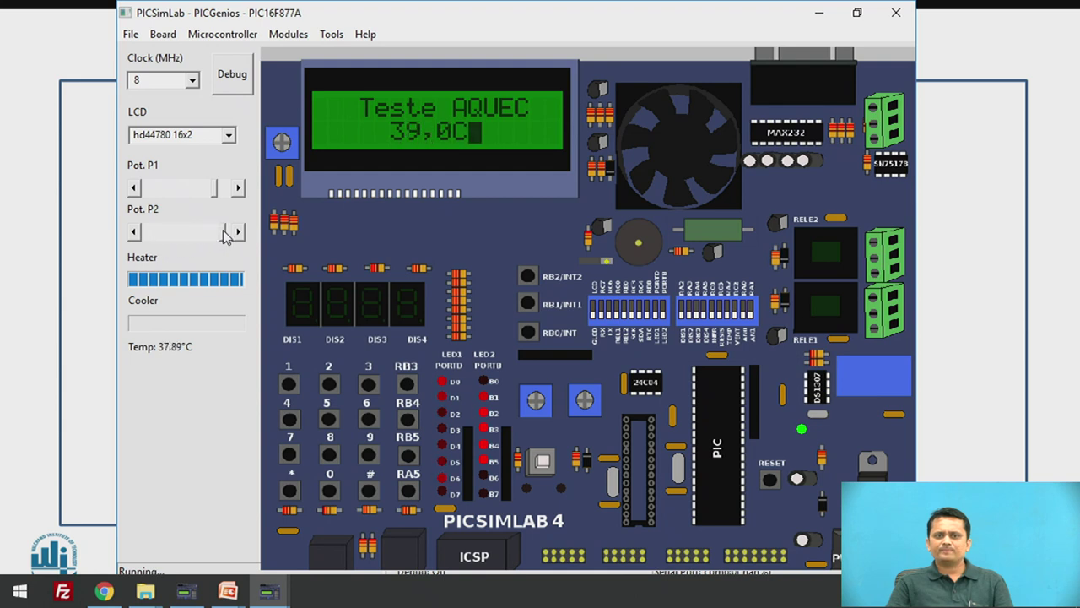
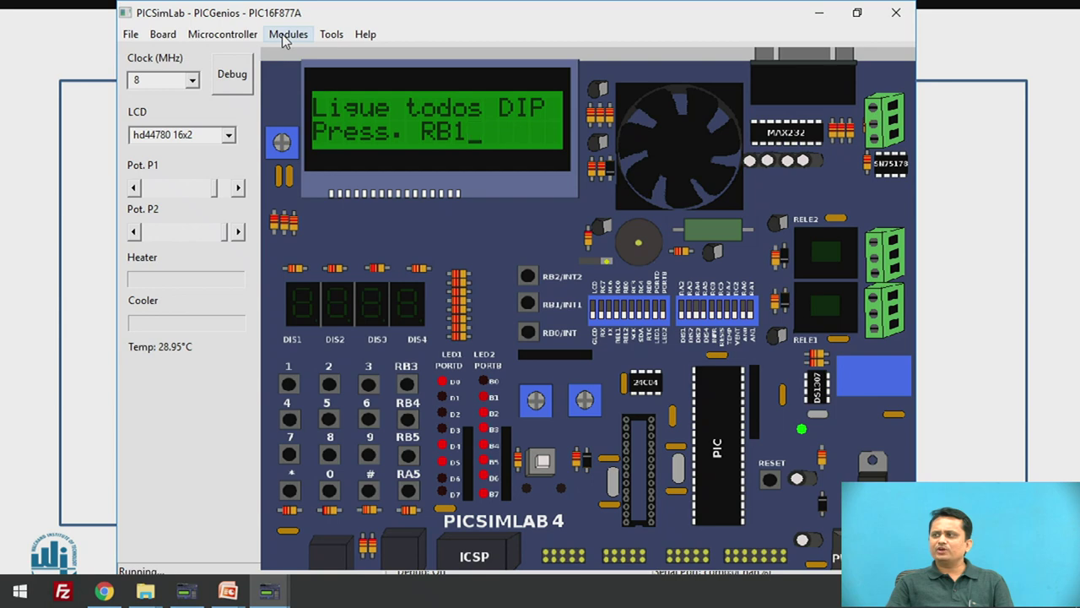
Open the Spare parts module, move its window clear, and add a Push buttons part
{"action": "left_click", "coordinate": [286, 37]}
{"action": "left_click", "coordinate": [284, 74]}
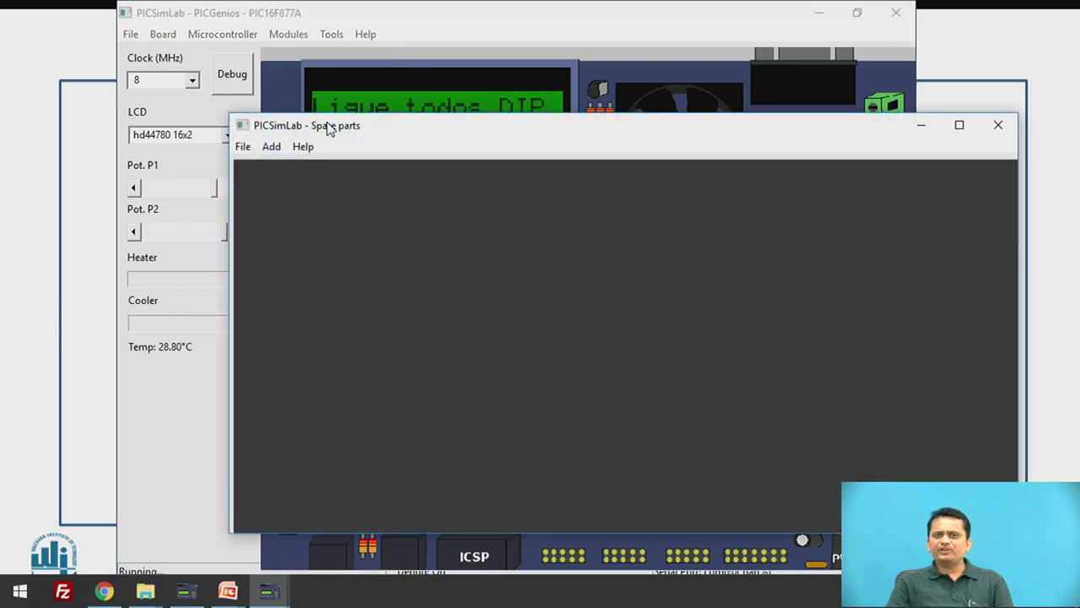
{"action": "left_click_drag", "start_coordinate": [389, 135], "coordinate": [261, 87]}
{"action": "left_click", "coordinate": [146, 96]}
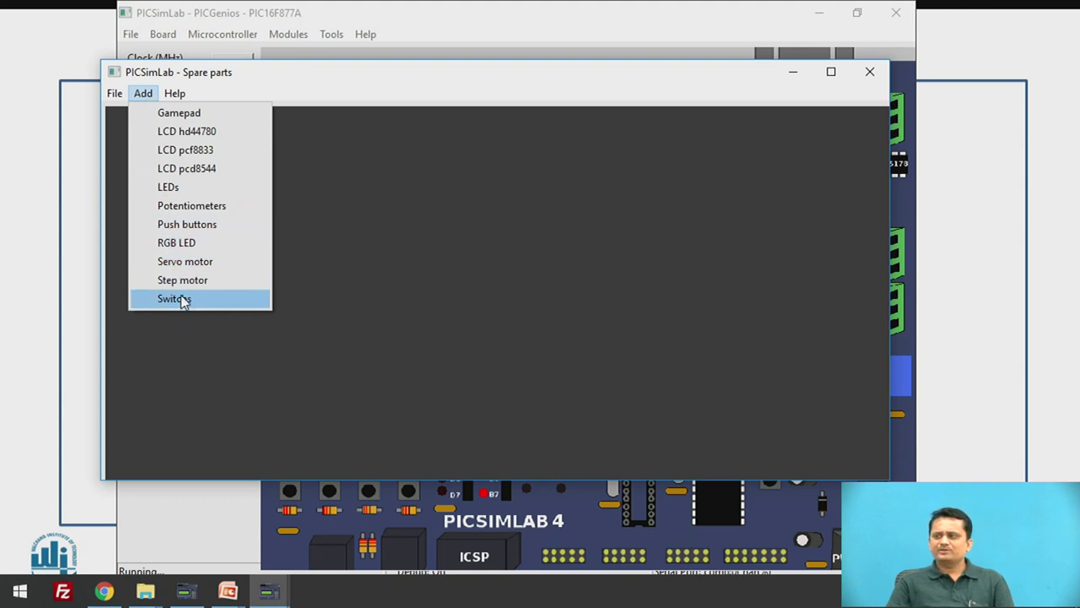
{"action": "left_click", "coordinate": [207, 232]}
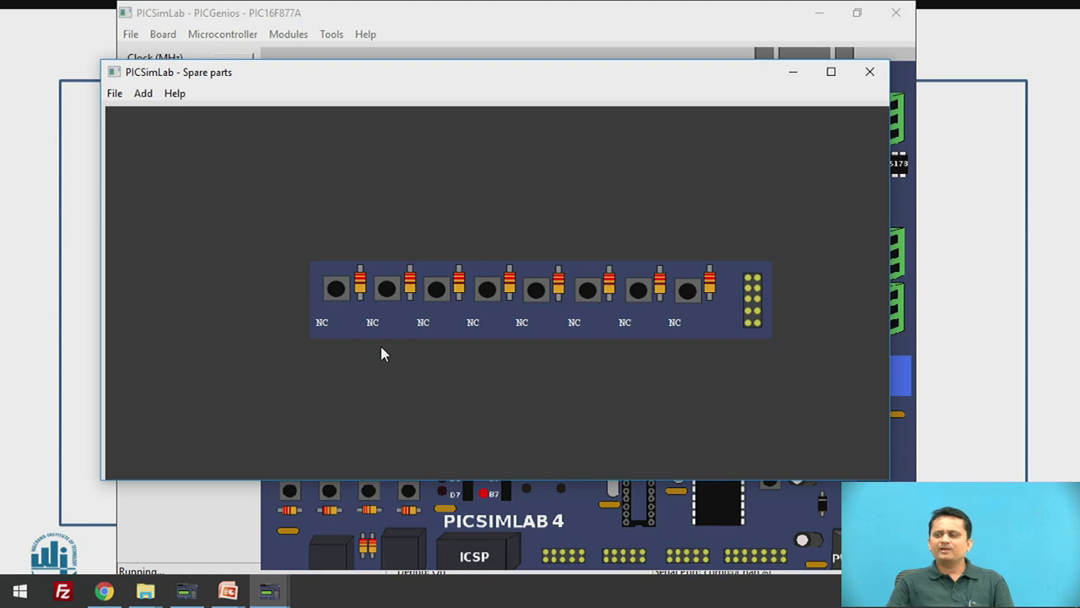
Review the Push buttons part's properties and the pins available for Pin 1, leaving all assignments as they are
{"action": "right_click", "coordinate": [403, 306]}
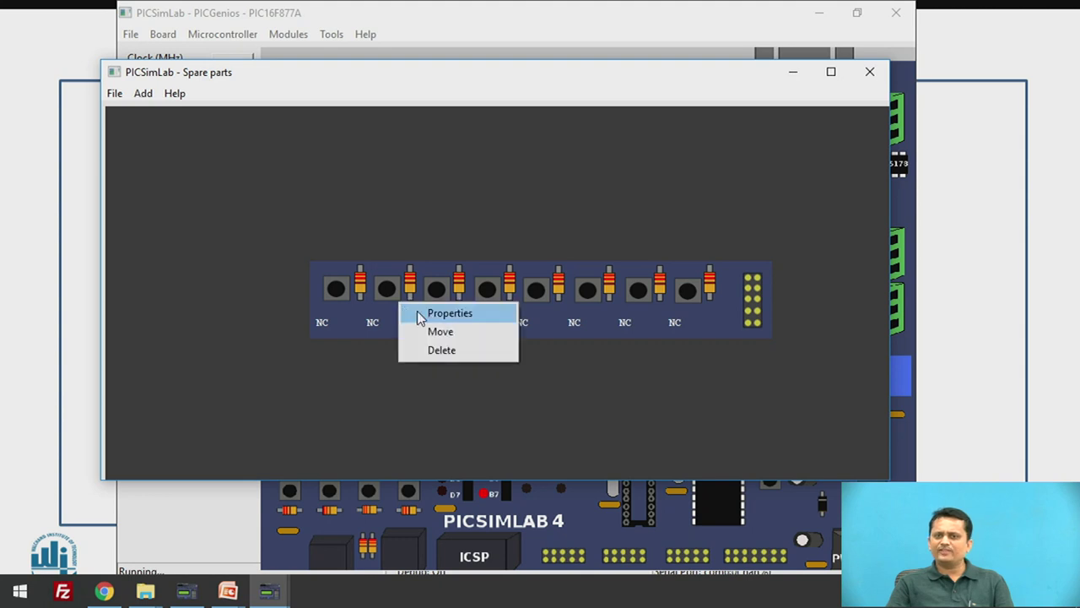
{"action": "left_click", "coordinate": [417, 312]}
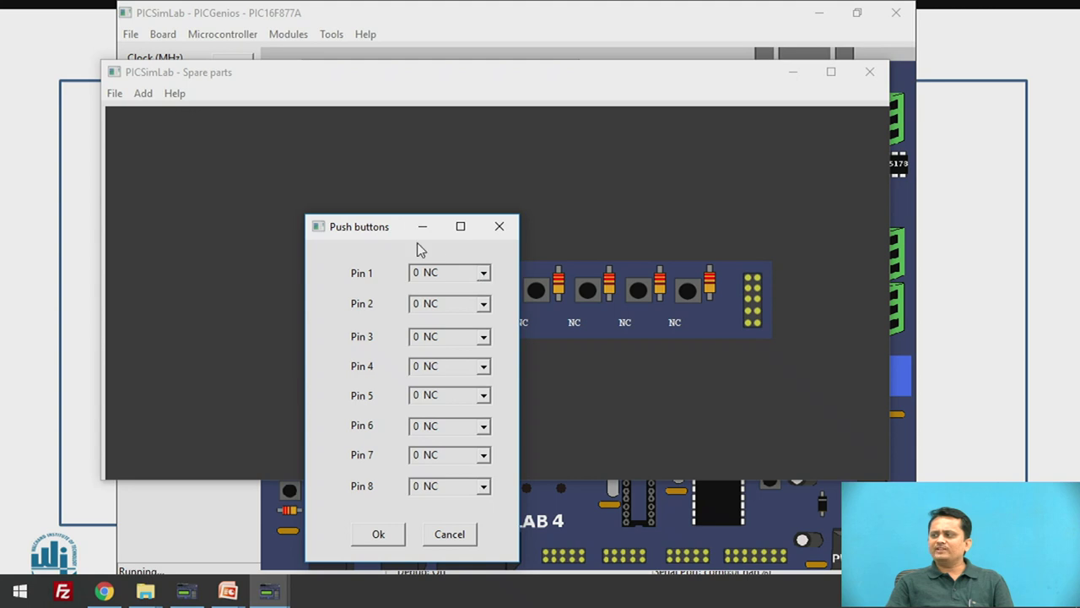
{"action": "left_click_drag", "start_coordinate": [372, 227], "coordinate": [158, 160]}
{"action": "left_click", "coordinate": [267, 203]}
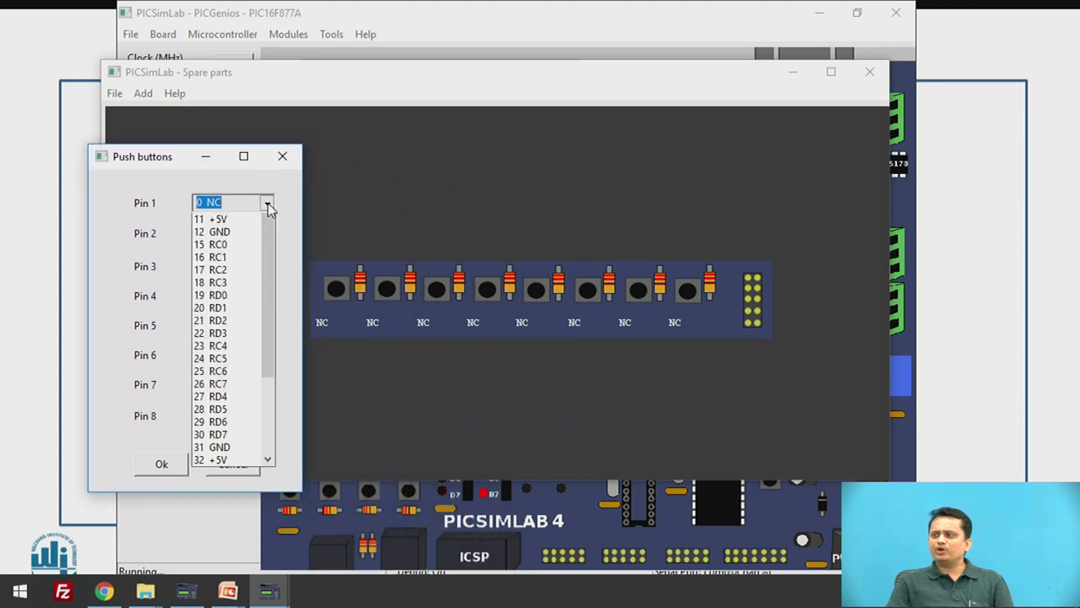
{"action": "mouse_move", "coordinate": [267, 252]}
{"action": "left_mouse_down"}
{"action": "mouse_move", "coordinate": [258, 374]}
{"action": "mouse_move", "coordinate": [281, 260]}
{"action": "left_mouse_up"}
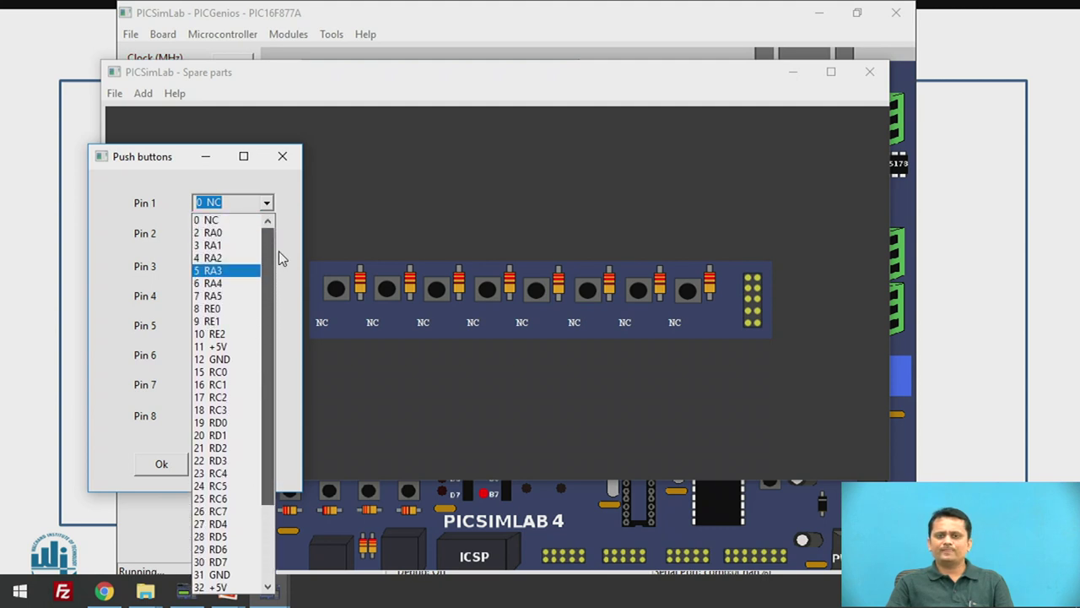
{"action": "left_click", "coordinate": [283, 157]}
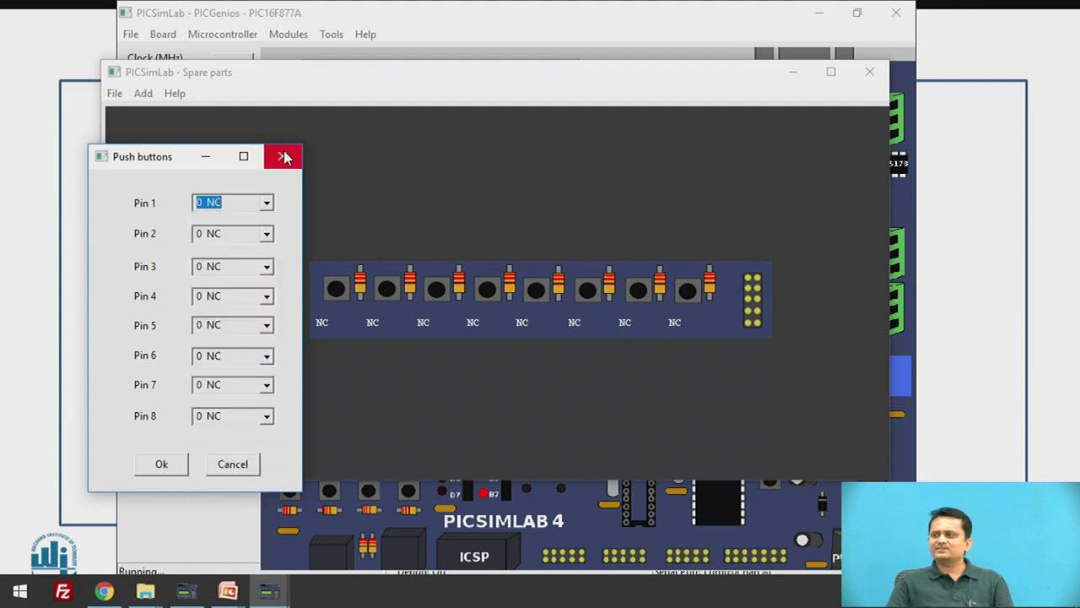
{"action": "left_click", "coordinate": [284, 157]}
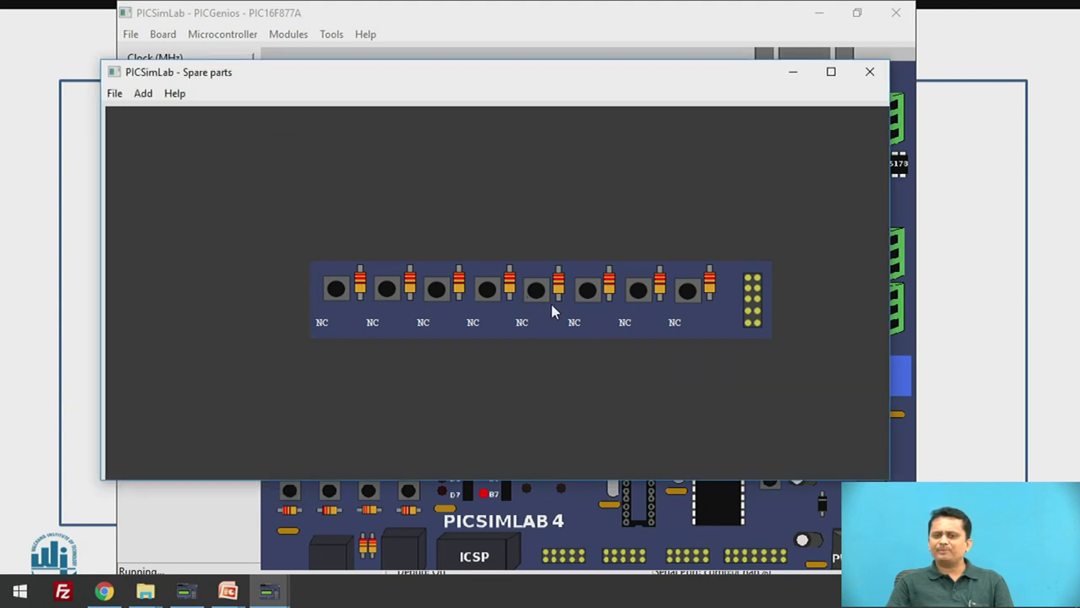
Add an LCD hd44780 spare part and accept its properties with the pins at NC and the 16x2 model
{"action": "left_click", "coordinate": [143, 95]}
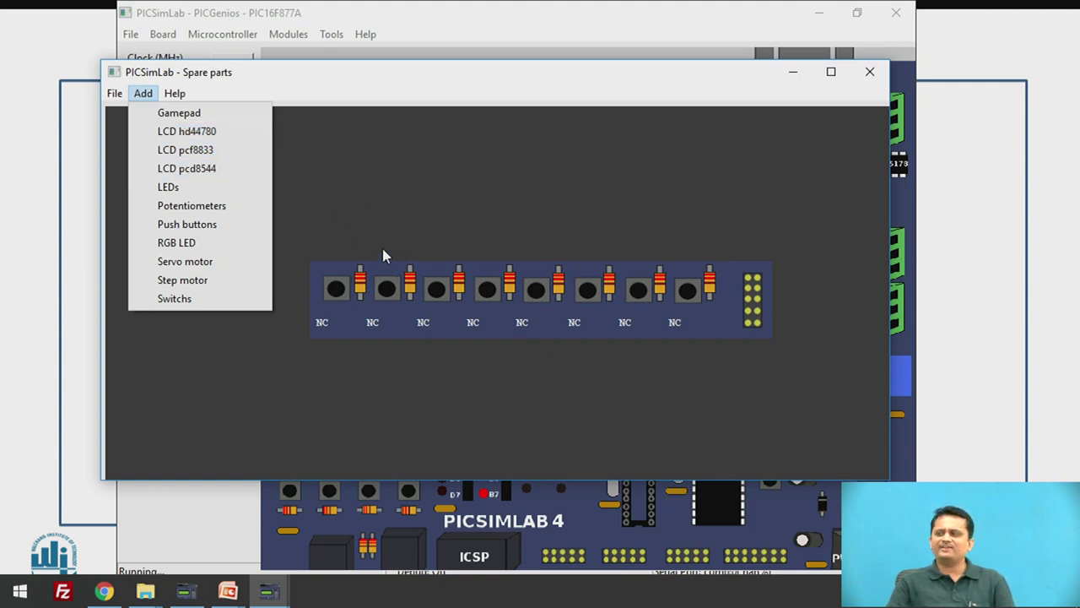
{"action": "left_click", "coordinate": [207, 134]}
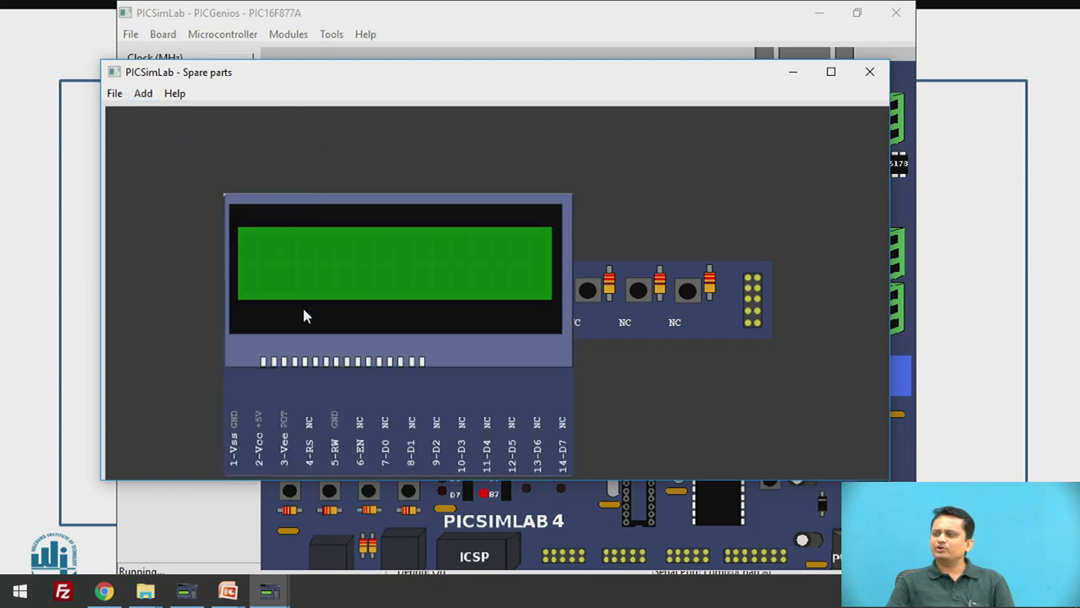
{"action": "right_click", "coordinate": [296, 394]}
{"action": "left_click", "coordinate": [323, 402]}
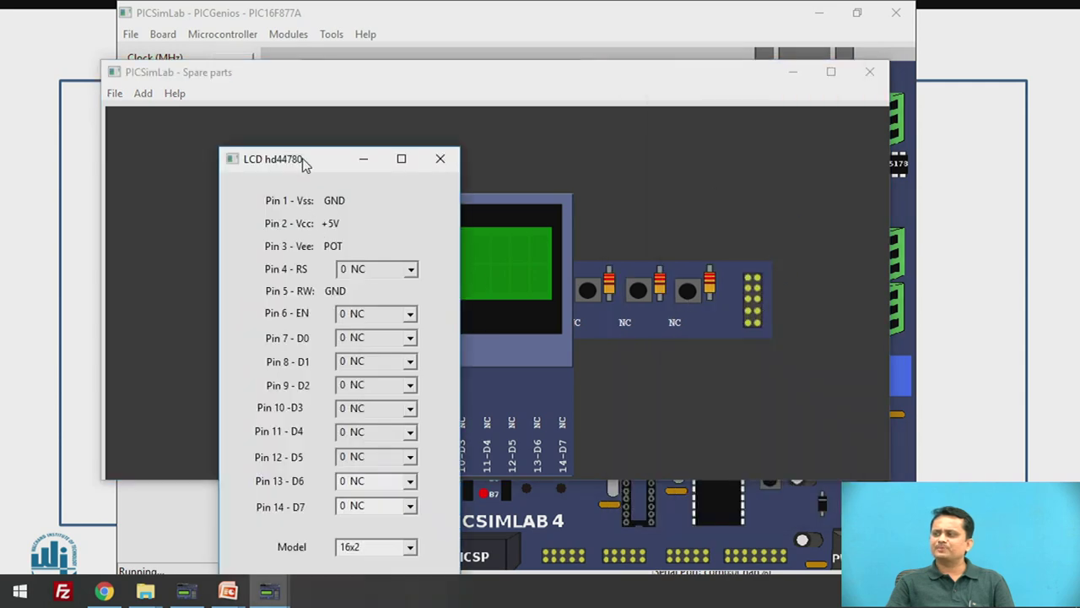
{"action": "left_click_drag", "start_coordinate": [305, 162], "coordinate": [325, 71]}
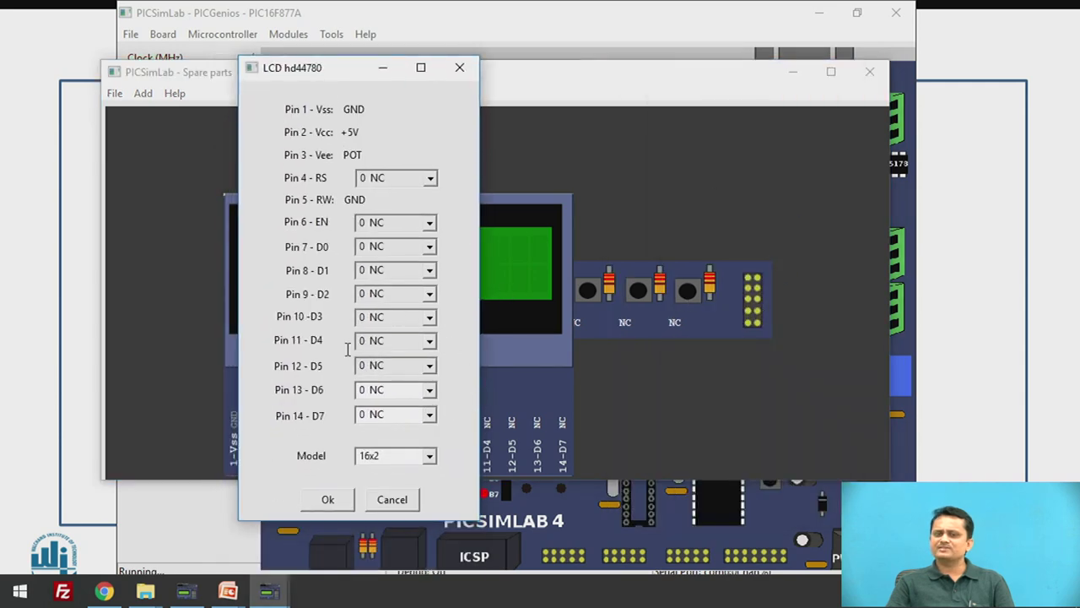
{"action": "left_click", "coordinate": [327, 500]}
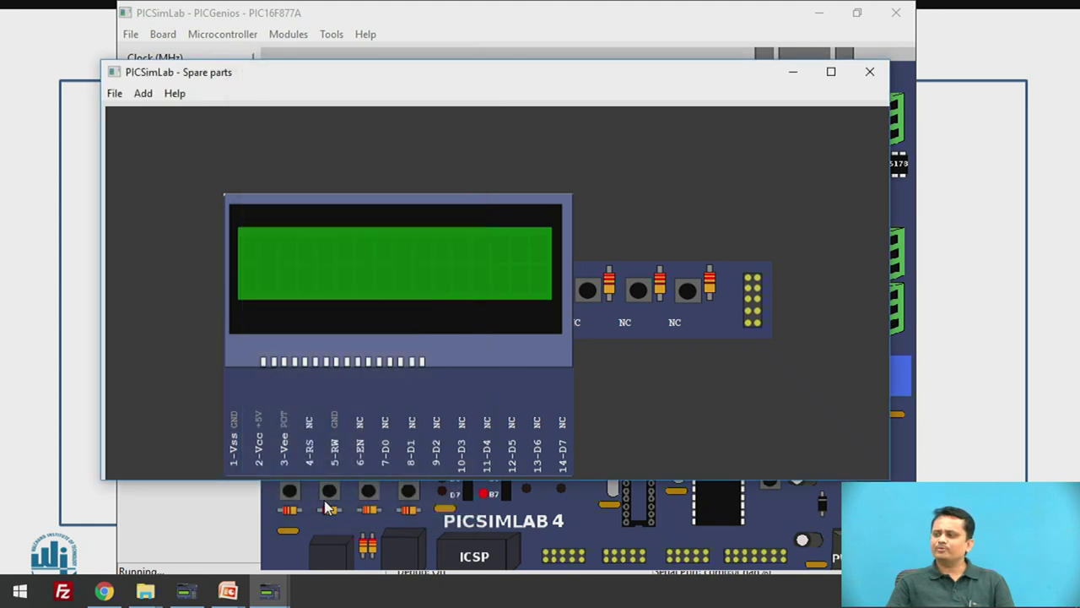
Minimize the Spare parts window and load PWM.HEX from E:\E&TC-II\2019-20 sem2\VHK into the board's microcontroller
{"action": "left_click", "coordinate": [794, 74]}
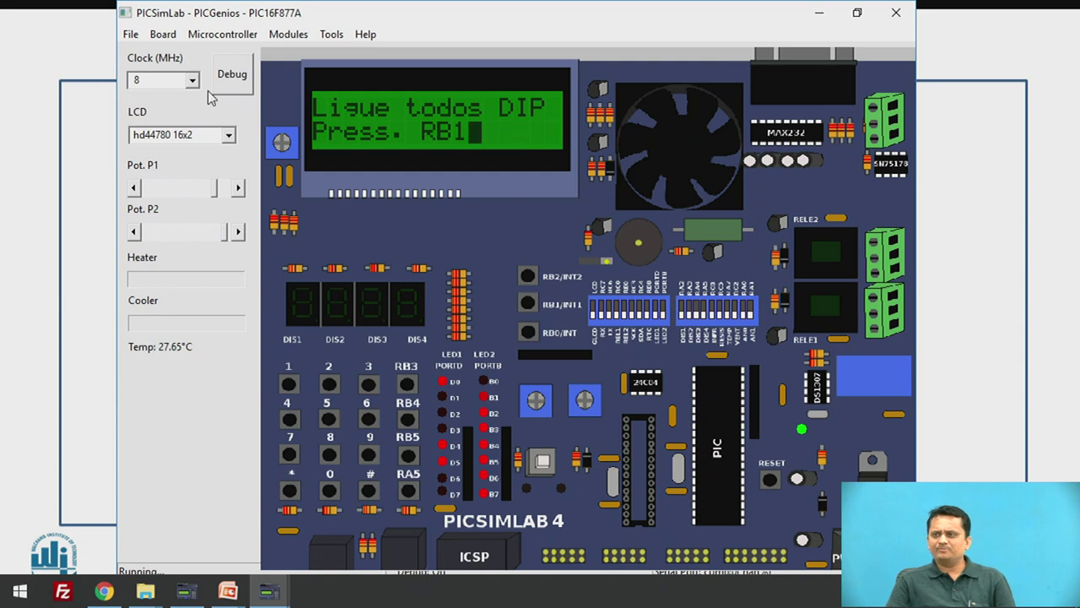
{"action": "left_click", "coordinate": [130, 35]}
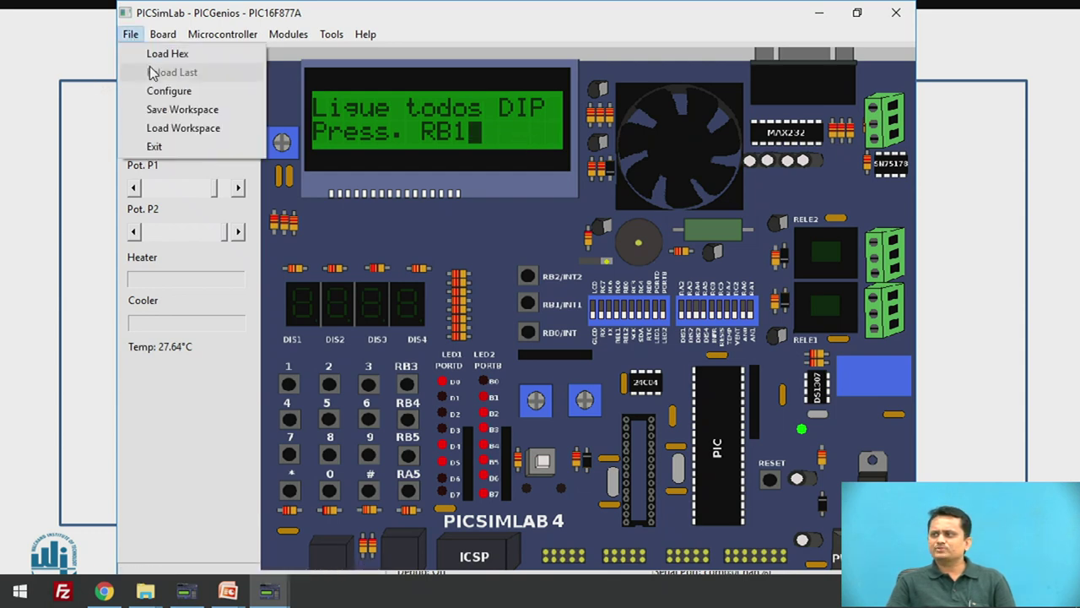
{"action": "left_click", "coordinate": [154, 54]}
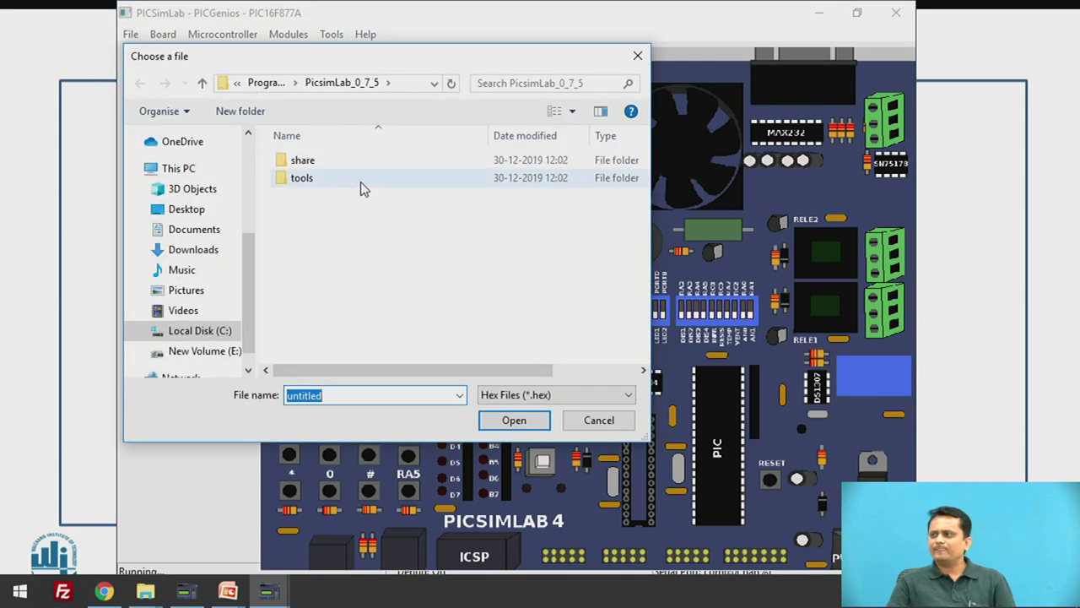
{"action": "left_click", "coordinate": [217, 352]}
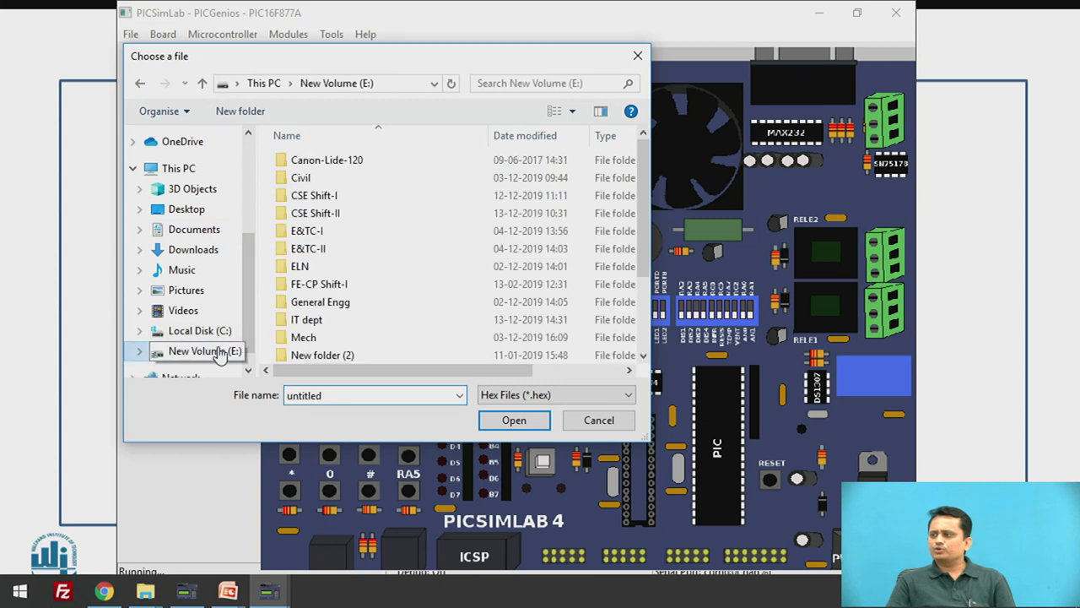
{"action": "double_click", "coordinate": [317, 249]}
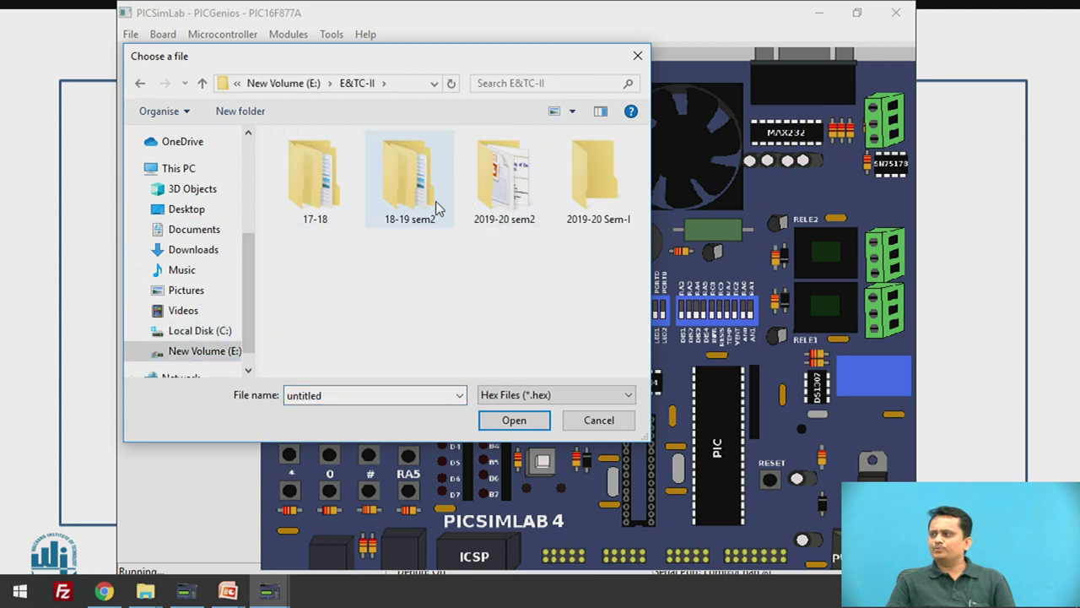
{"action": "double_click", "coordinate": [473, 211]}
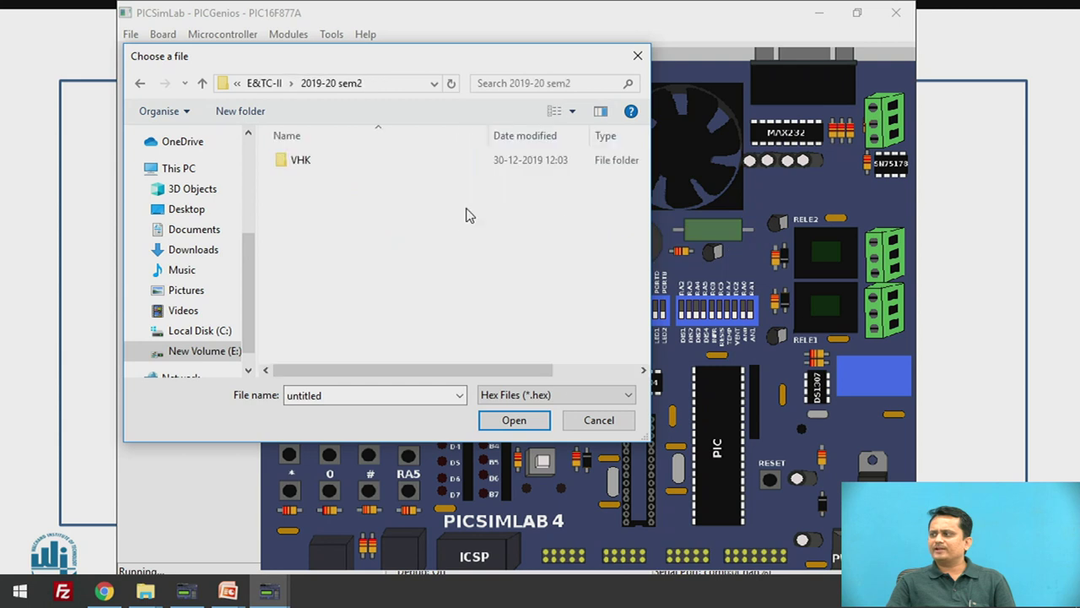
{"action": "double_click", "coordinate": [302, 165]}
{"action": "left_click", "coordinate": [306, 165]}
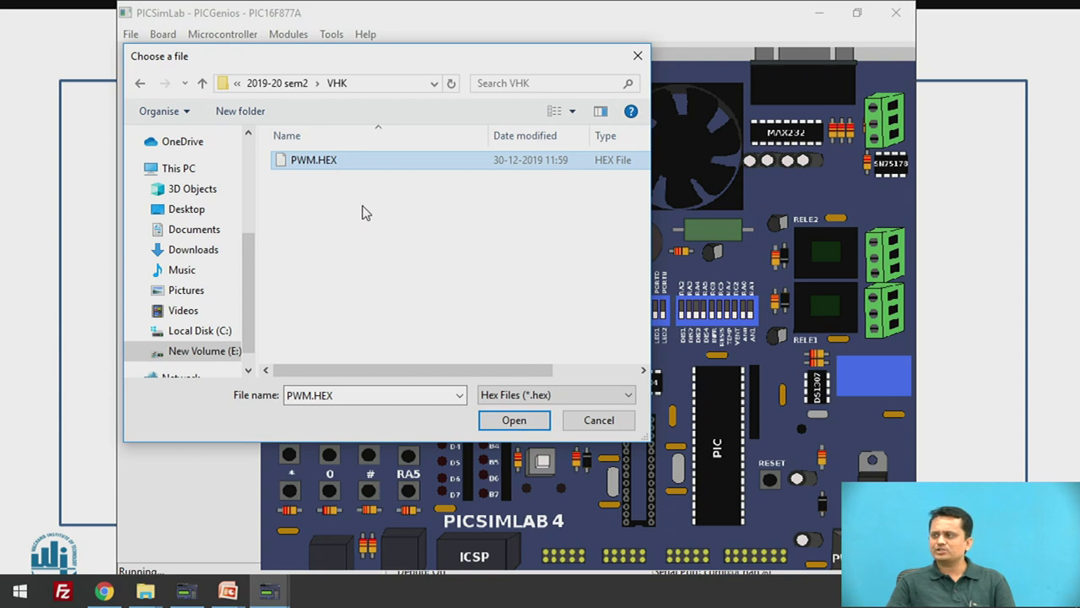
{"action": "left_click", "coordinate": [513, 421]}
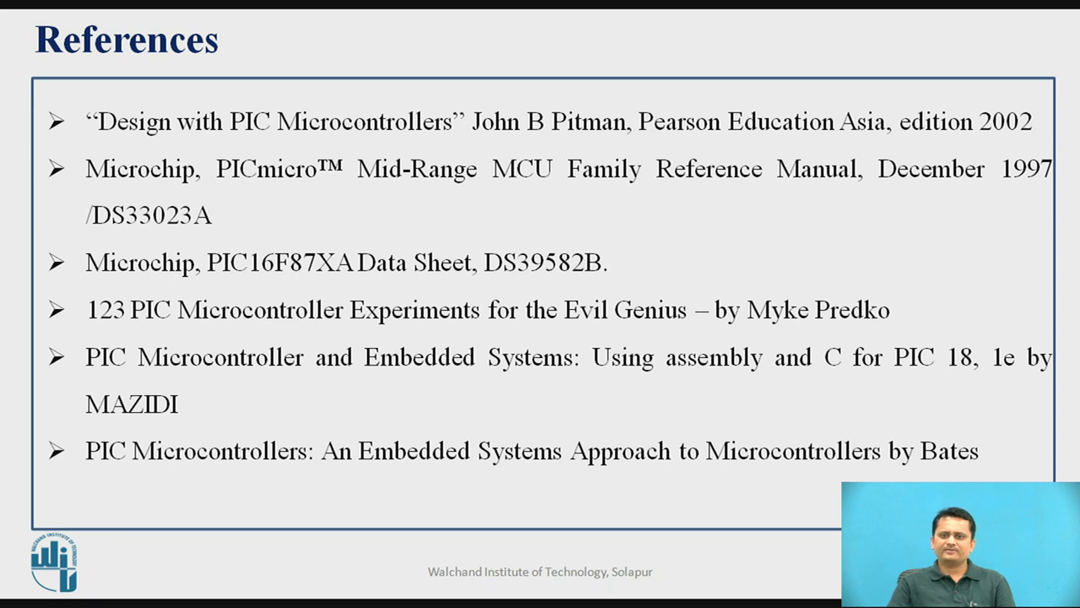
{"action": "key", "text": "Right"}
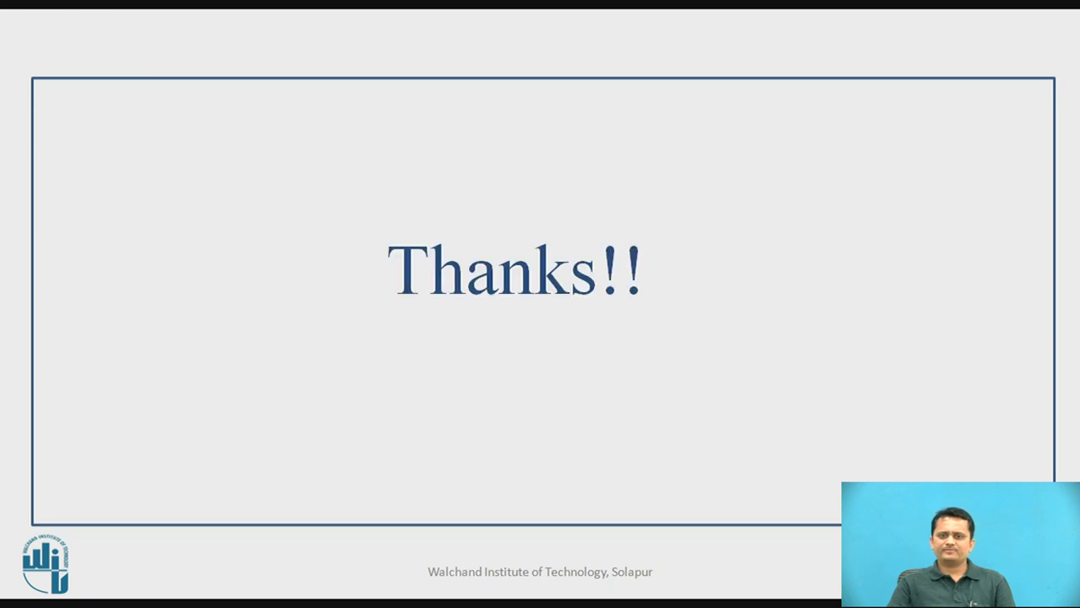